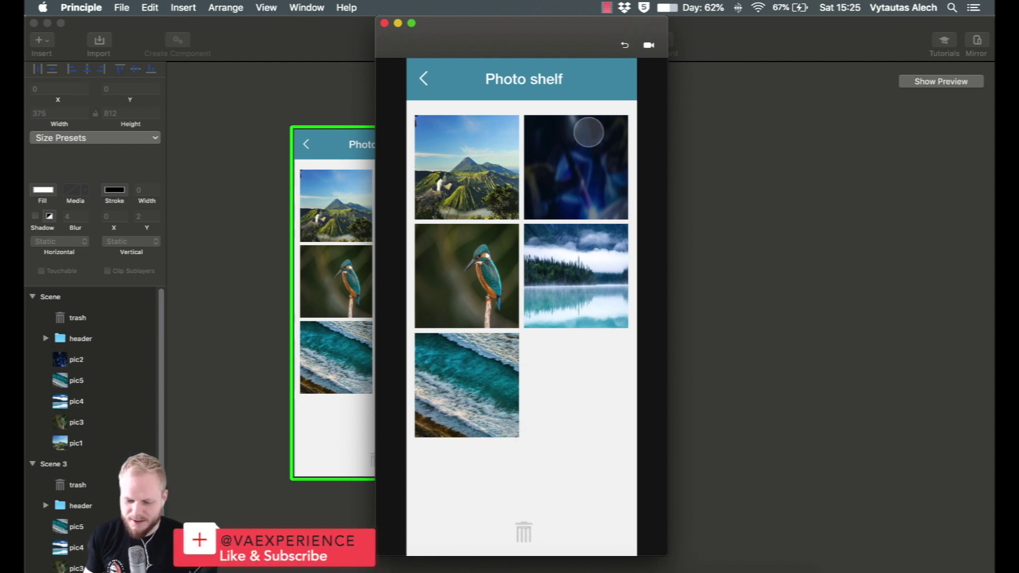
# - Drag the blurry photo onto the trash icon in the preview, leaving four reshuffled photos
pyautogui.moveTo(547, 193); pyautogui.dragTo(514, 533)
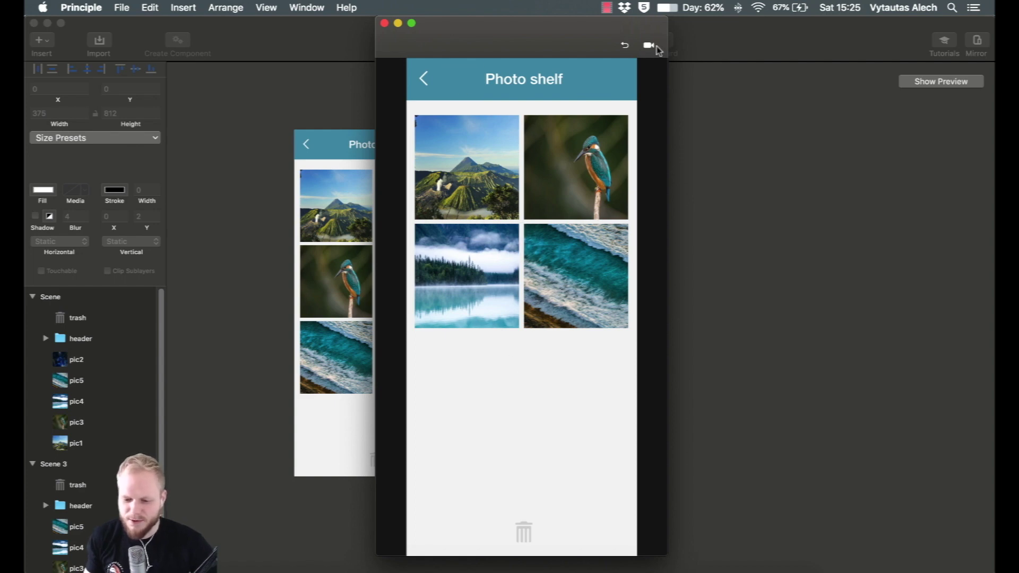
pyautogui.click(625, 45)
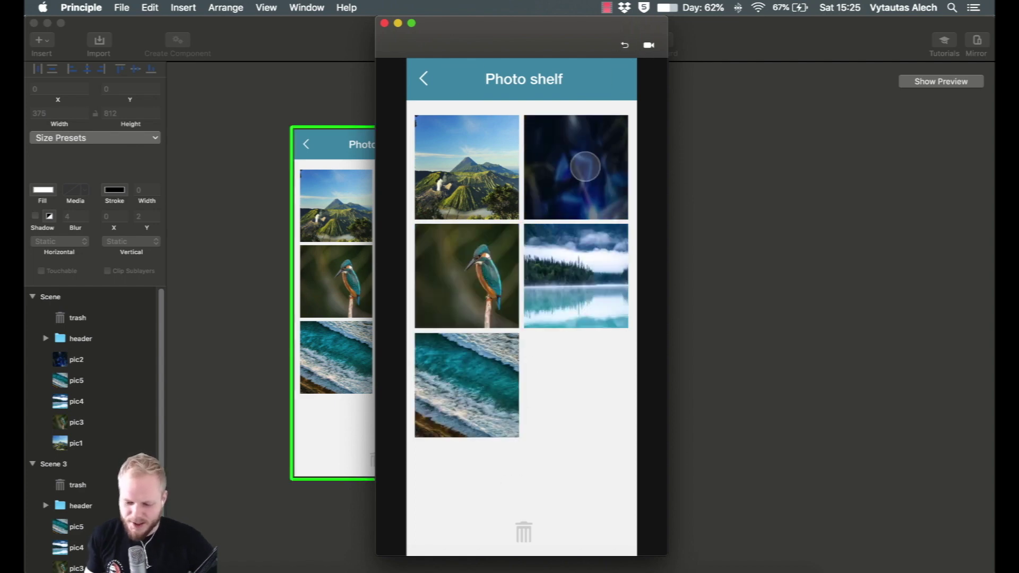
pyautogui.moveTo(586, 167); pyautogui.dragTo(571, 216)
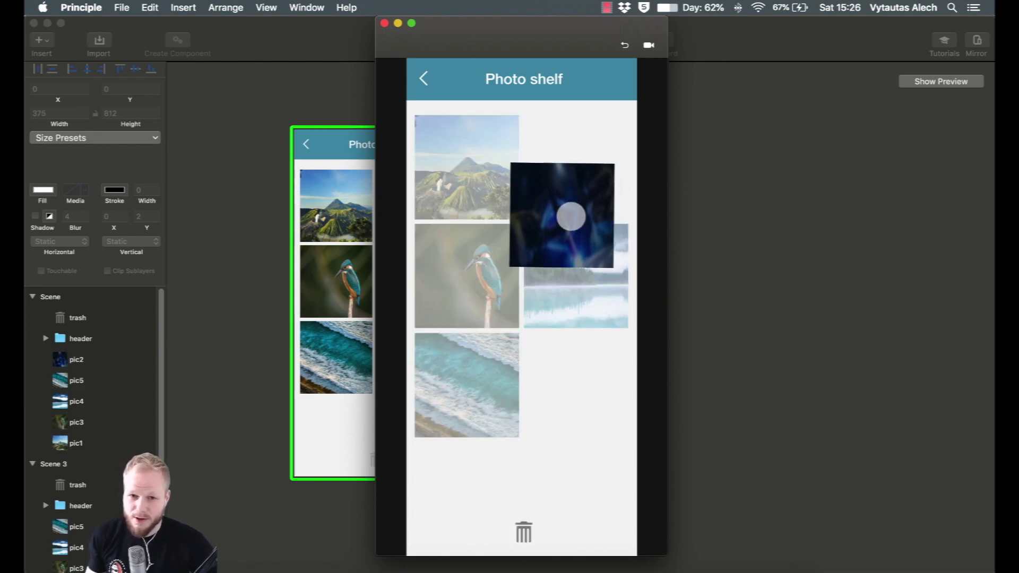
pyautogui.moveTo(571, 217); pyautogui.dragTo(532, 496)
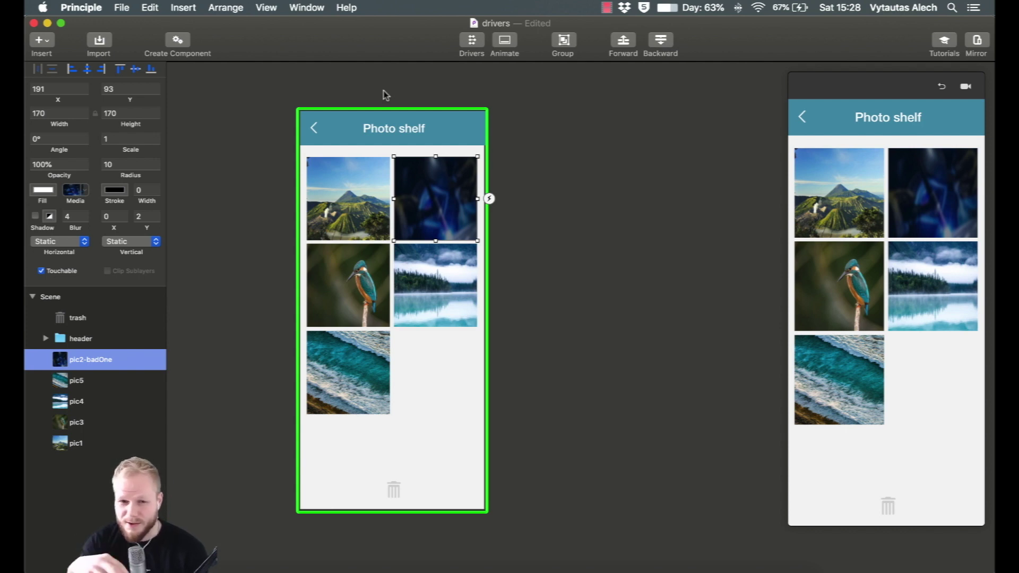
# - Expand the header group and step through its Text, arrow and header 2 layers
pyautogui.click(80, 318)
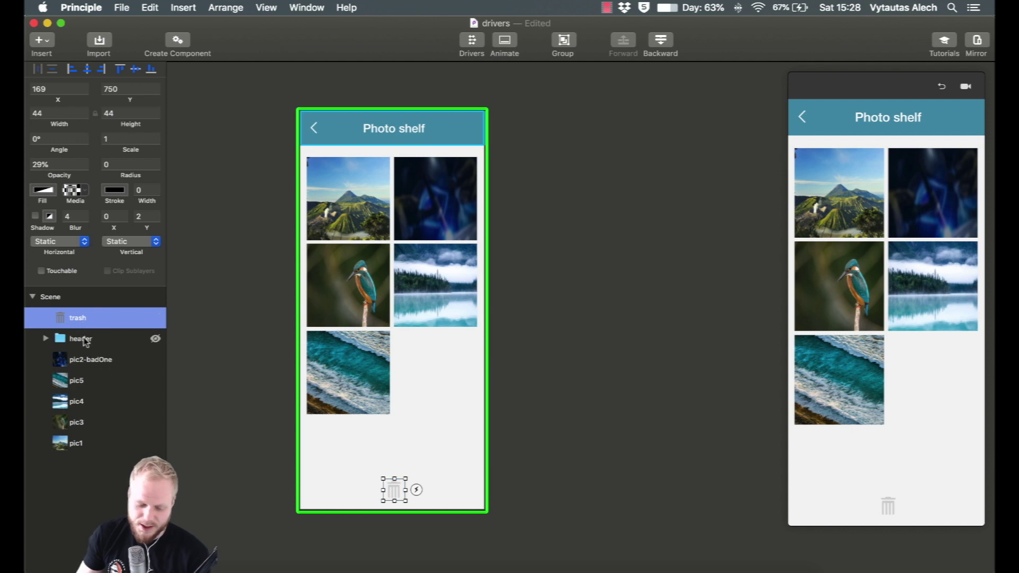
pyautogui.click(46, 342)
pyautogui.click(45, 340)
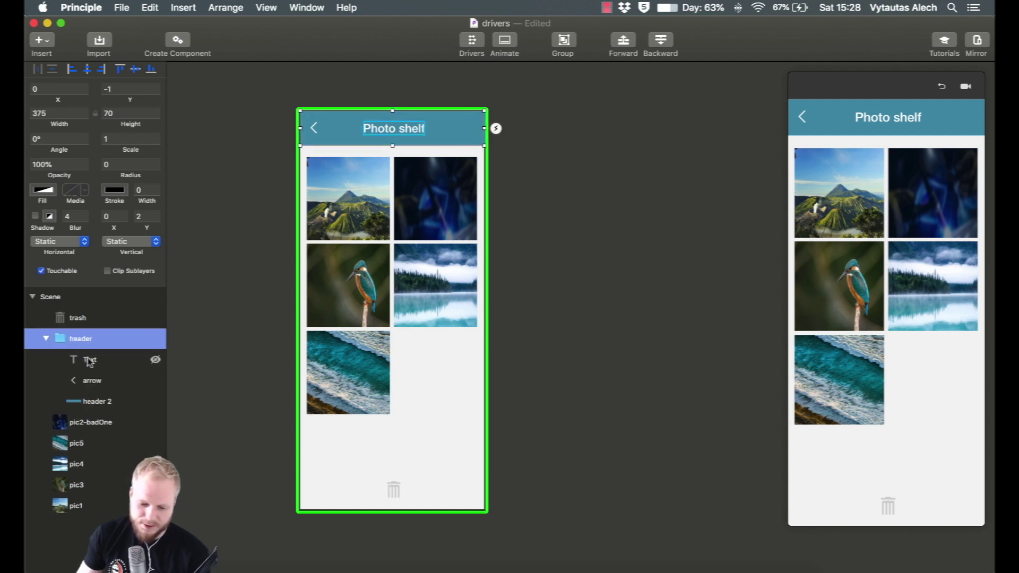
pyautogui.click(90, 359)
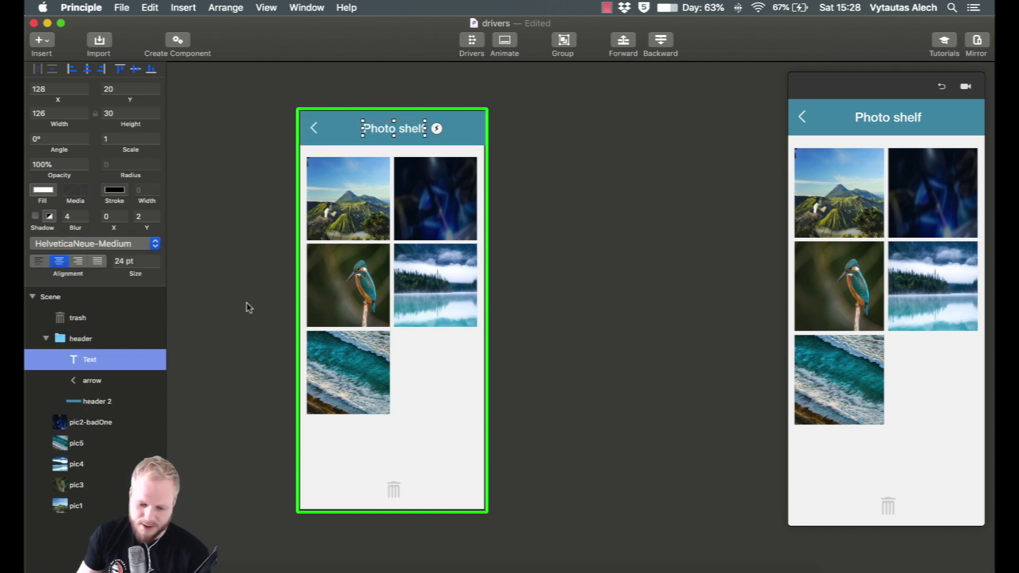
pyautogui.click(98, 381)
pyautogui.click(118, 401)
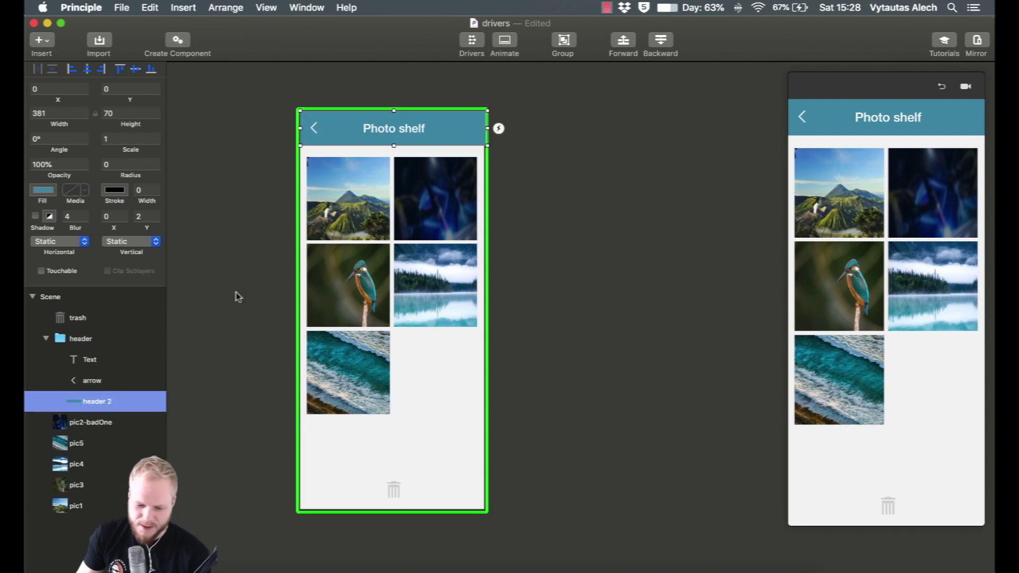
# - Select the photo layers pic2-badOne, pic3 and pic1, ending back on pic2-badOne
pyautogui.click(98, 422)
pyautogui.click(74, 484)
pyautogui.click(74, 506)
pyautogui.click(80, 430)
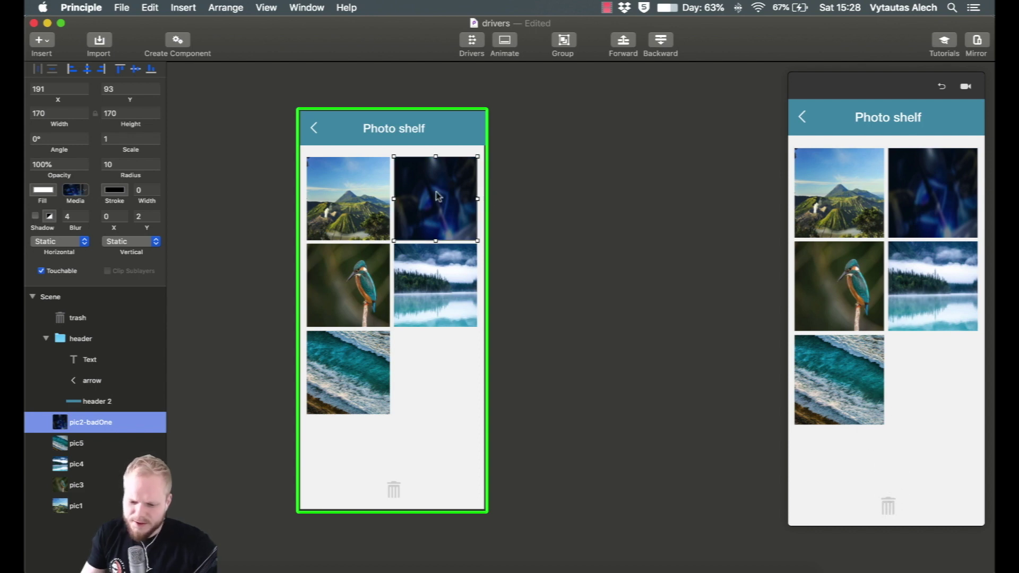
pyautogui.moveTo(438, 192)
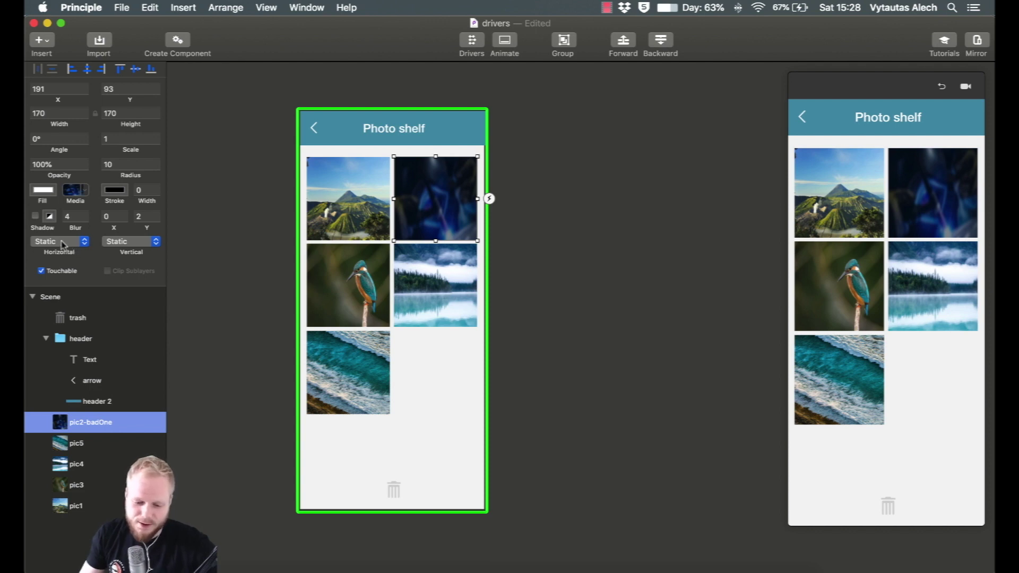
# - Show the Drivers panel and set pic2-badOne's Horizontal and Vertical behaviour to Drag
pyautogui.click(472, 40)
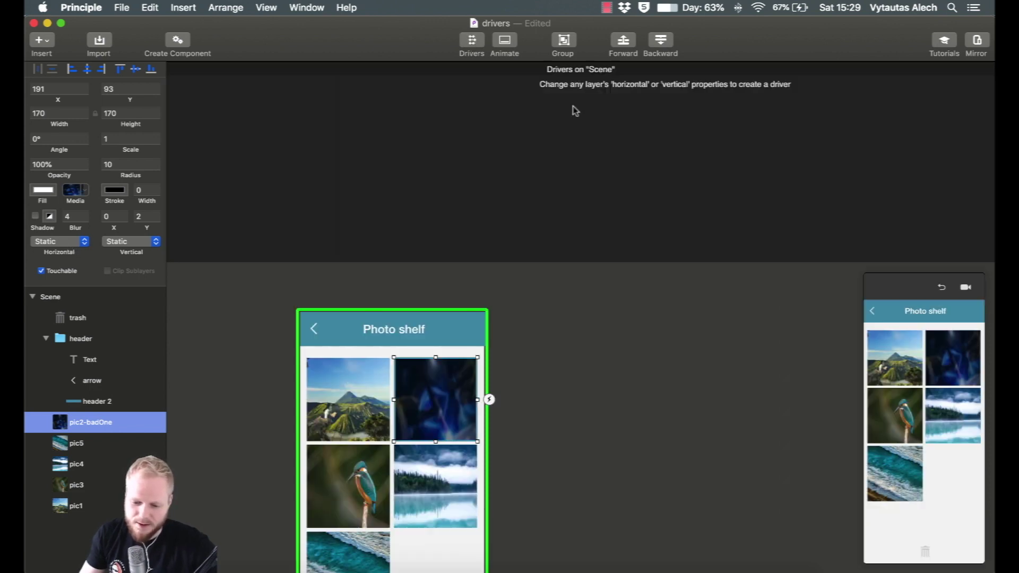
pyautogui.click(82, 243)
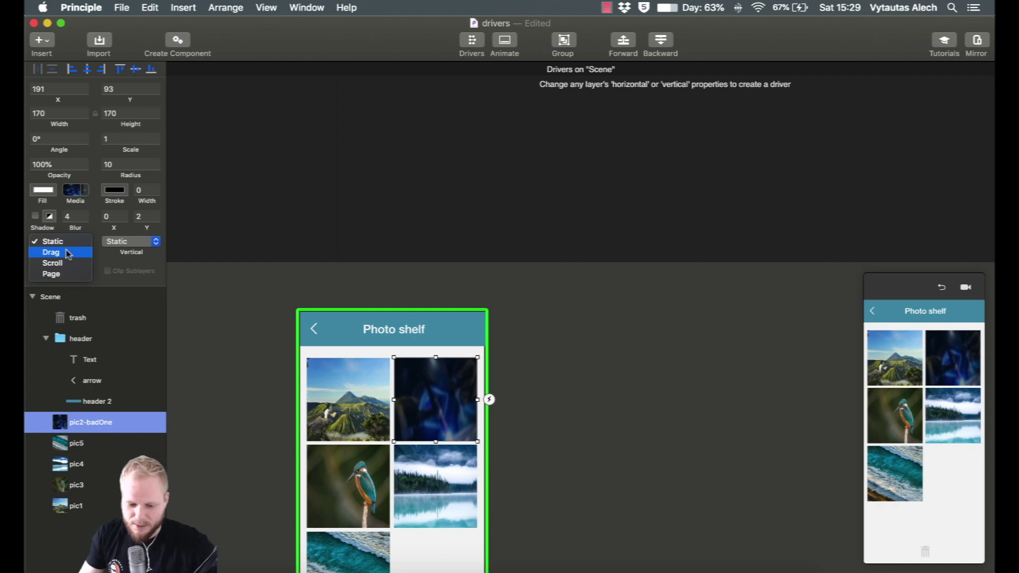
pyautogui.click(68, 252)
pyautogui.click(67, 242)
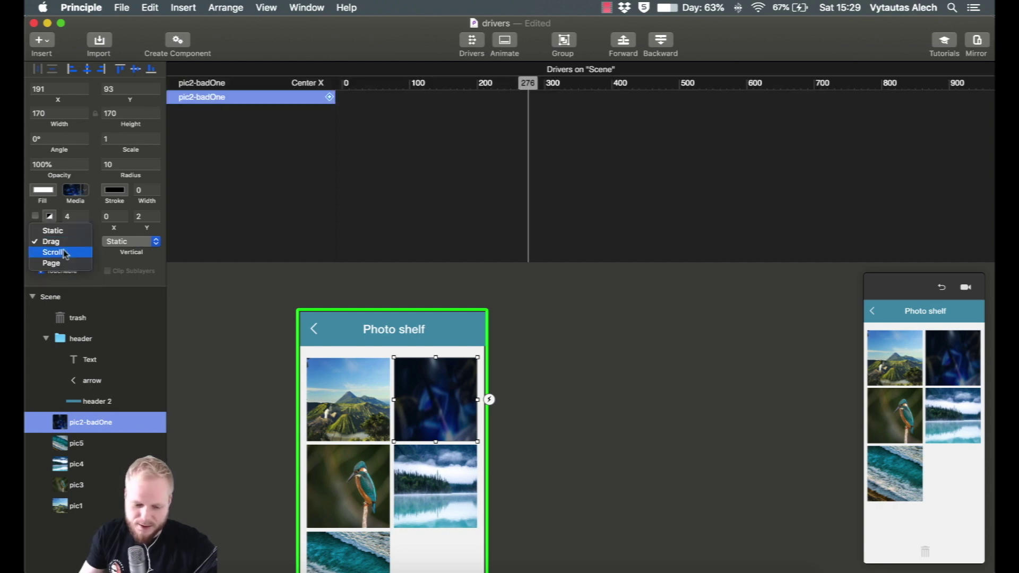
pyautogui.click(137, 242)
pyautogui.click(137, 242)
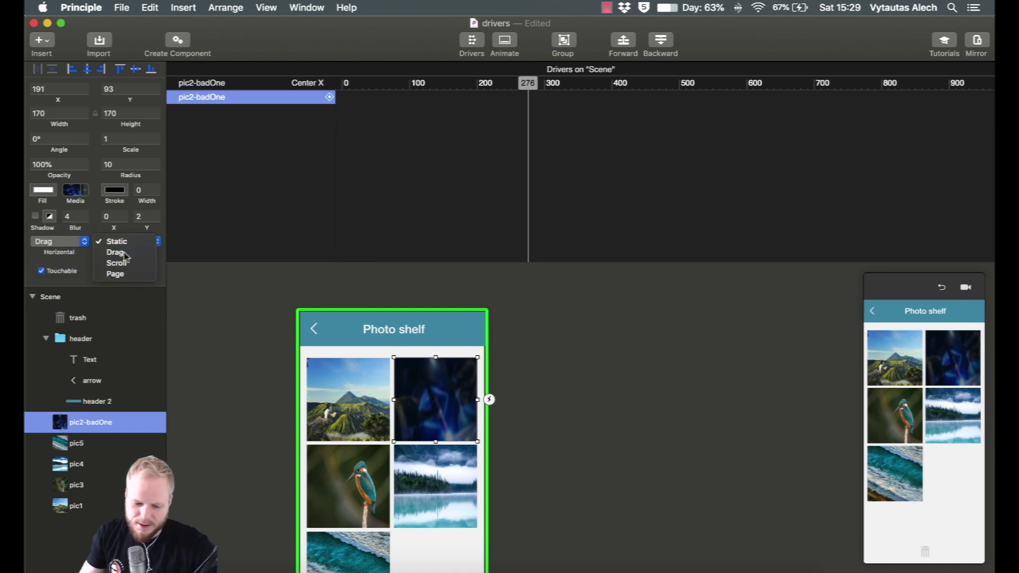
pyautogui.click(113, 249)
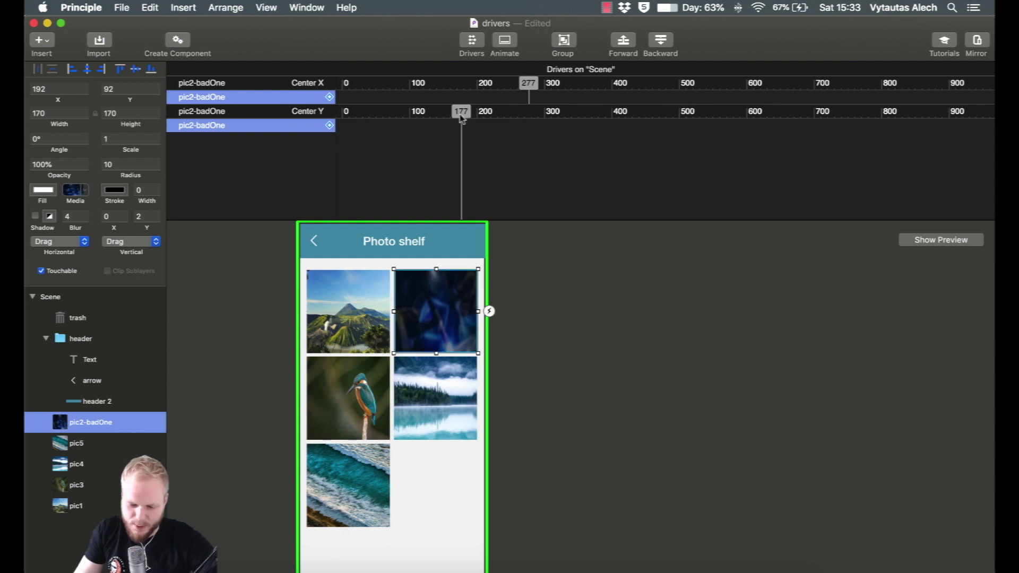
# - Test-drag the blurry photo down the shelf and back, and add Scale as a driven property
pyautogui.moveTo(462, 116)
pyautogui.mouseDown()
pyautogui.moveTo(803, 128)
pyautogui.moveTo(820, 112)
pyautogui.mouseUp()
pyautogui.scroll(-5, 496, 401)
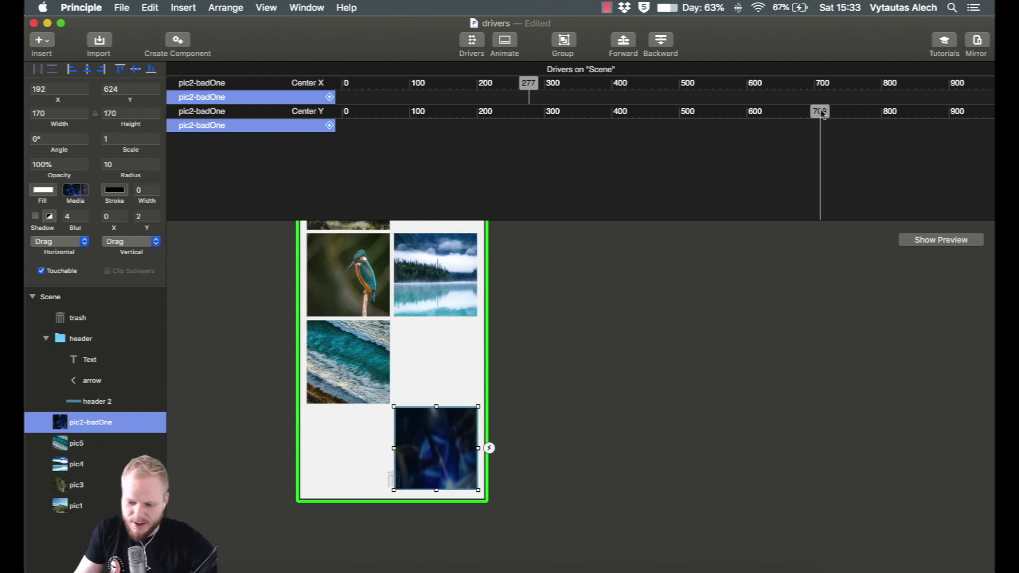
pyautogui.moveTo(822, 112); pyautogui.dragTo(461, 117)
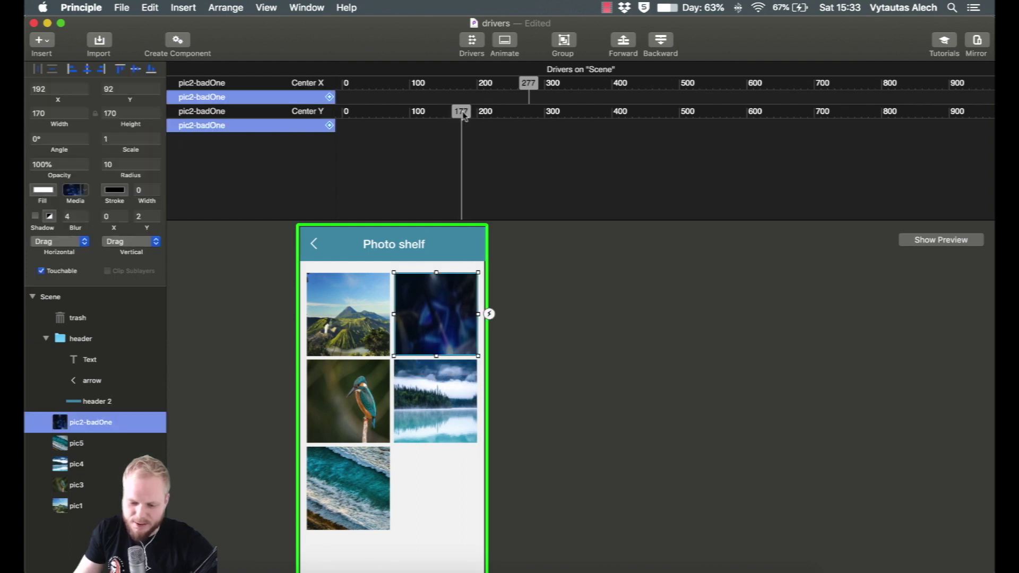
pyautogui.click(329, 125)
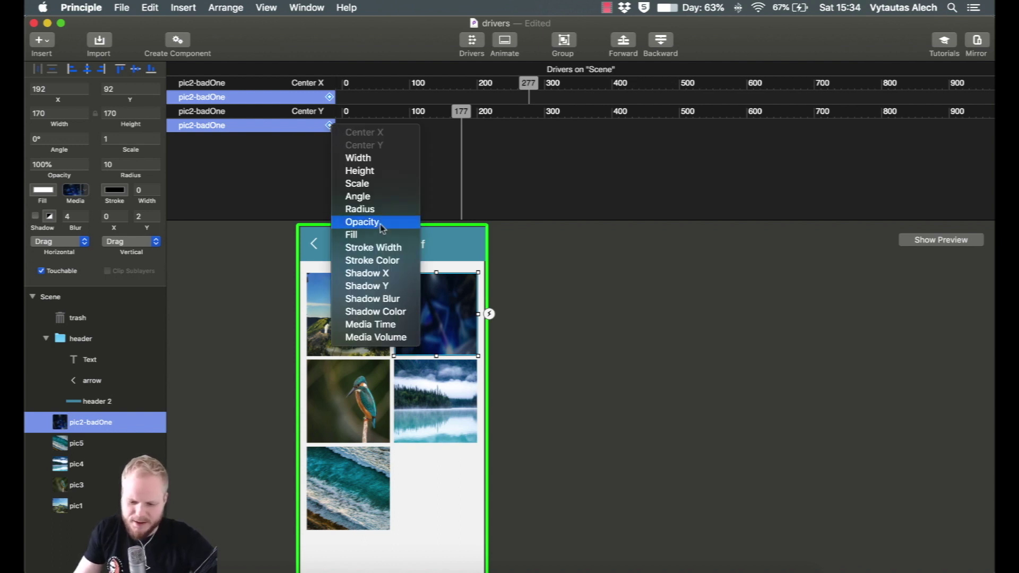
pyautogui.click(380, 186)
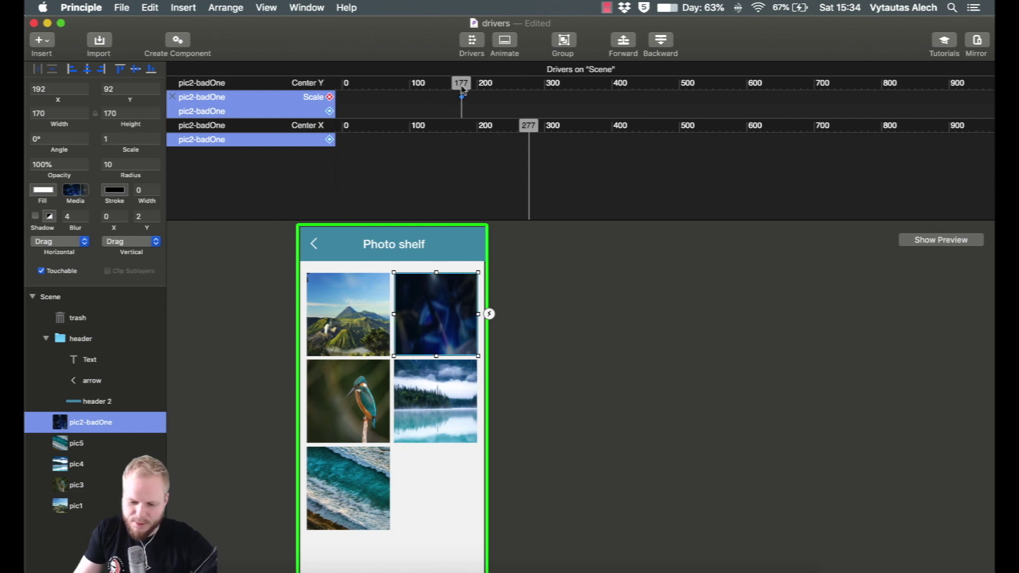
# - Add a Scale keyframe at Center Y 663 and set the photo's scale to 0.5
pyautogui.moveTo(463, 83); pyautogui.dragTo(789, 81)
pyautogui.scroll(-1, 583, 241)
pyautogui.scroll(-2, 584, 241)
pyautogui.click(791, 100)
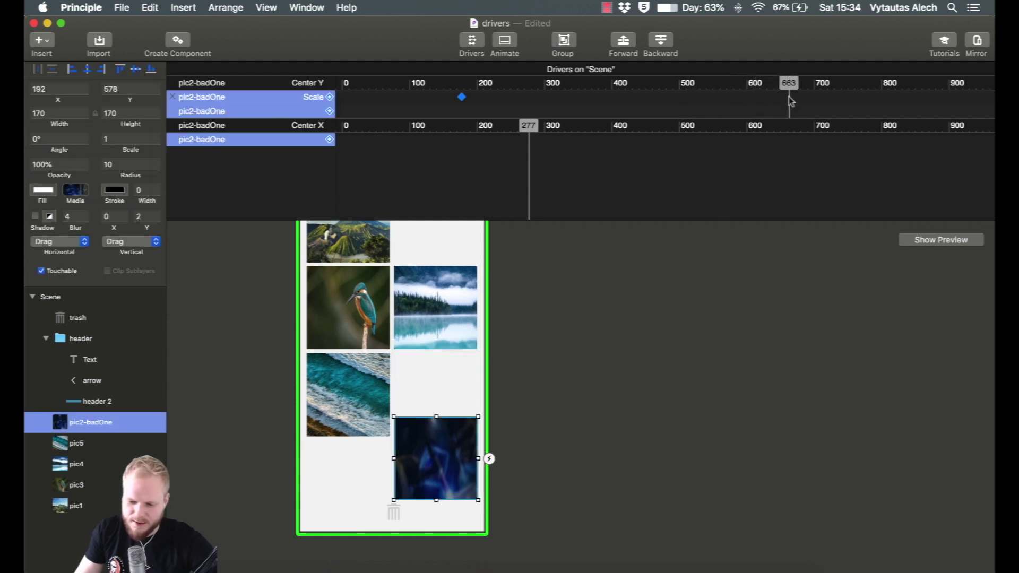
pyautogui.click(330, 98)
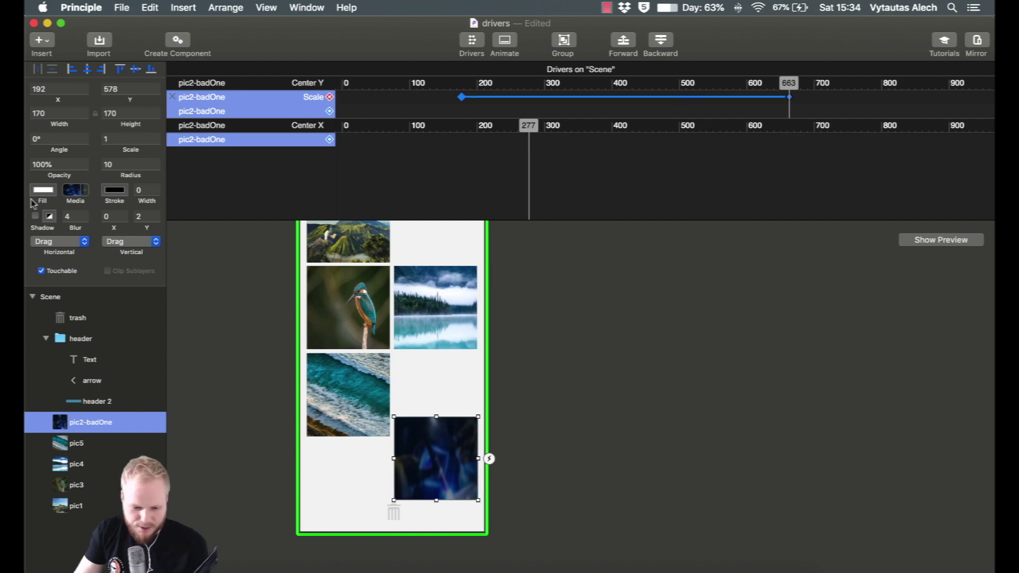
pyautogui.click(121, 138)
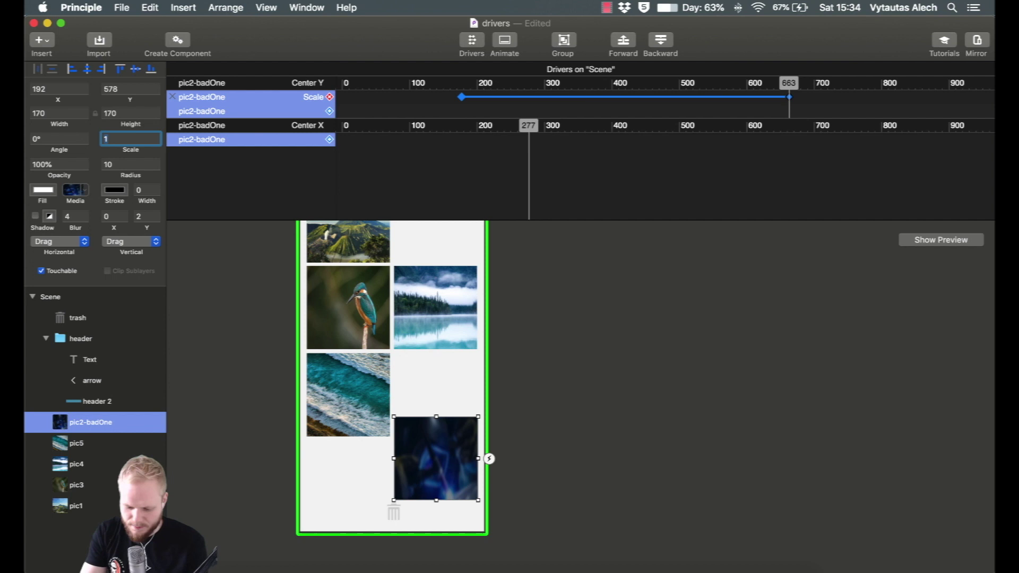
pyautogui.press('Return')
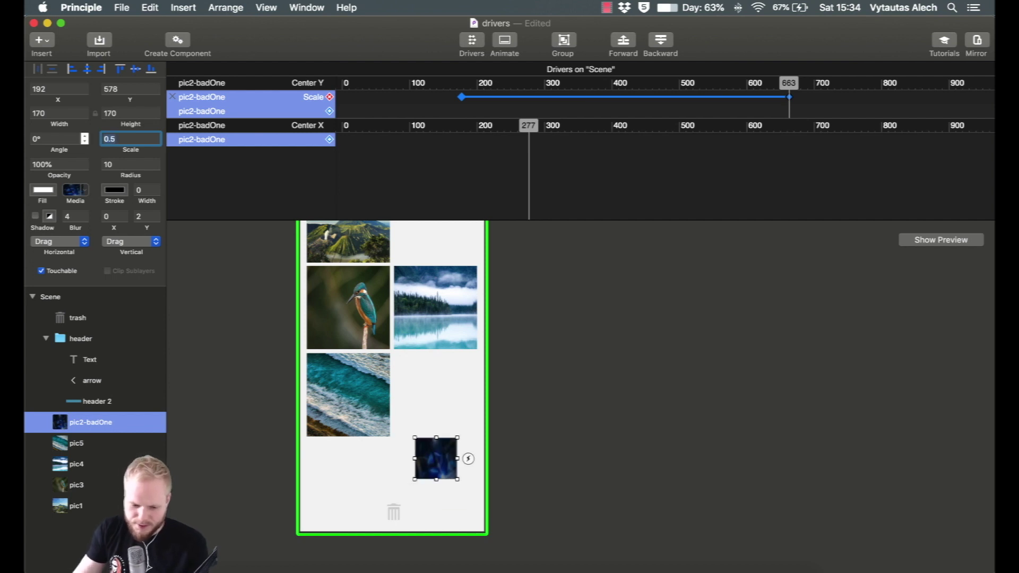
# - Move the Scale keyframe to Center Y 727 and scrub the drag to test the shrinking
pyautogui.moveTo(439, 468); pyautogui.dragTo(425, 495)
pyautogui.moveTo(790, 97); pyautogui.dragTo(672, 85)
pyautogui.click(422, 241)
pyautogui.scroll(5, 416, 276)
pyautogui.scroll(-3, 462, 436)
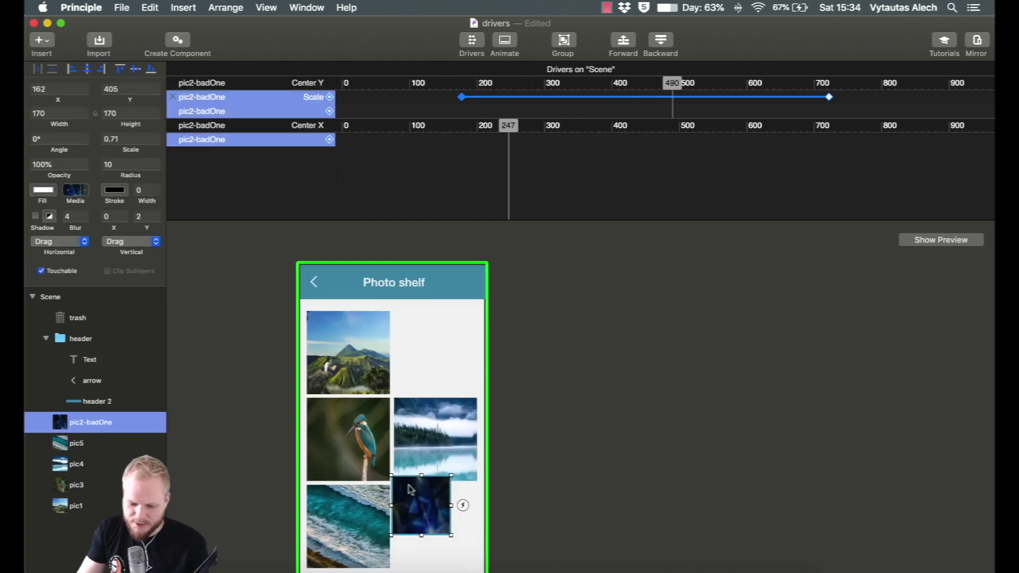
pyautogui.scroll(-3, 460, 354)
pyautogui.moveTo(672, 82); pyautogui.dragTo(452, 118)
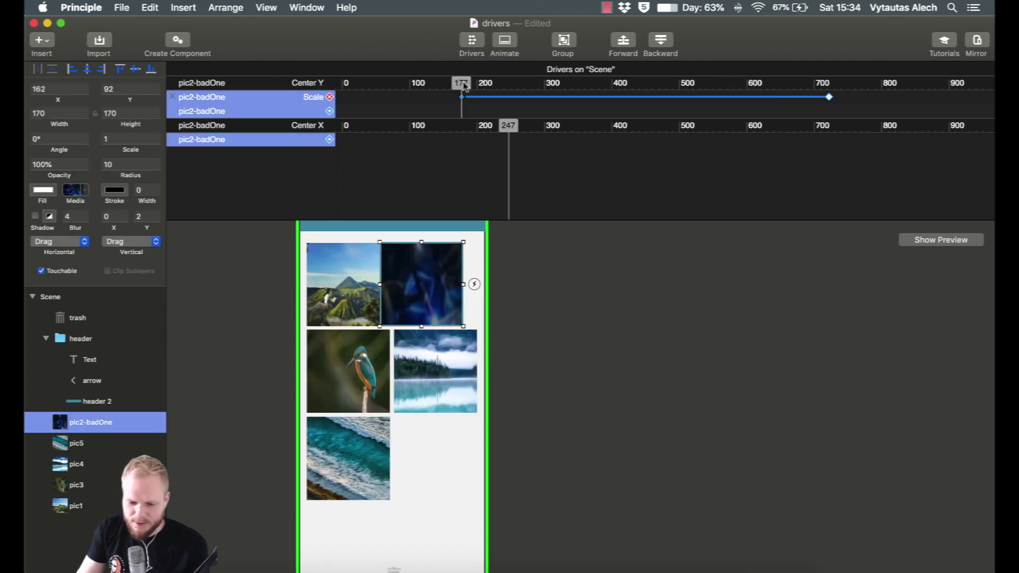
pyautogui.moveTo(480, 96); pyautogui.dragTo(811, 78)
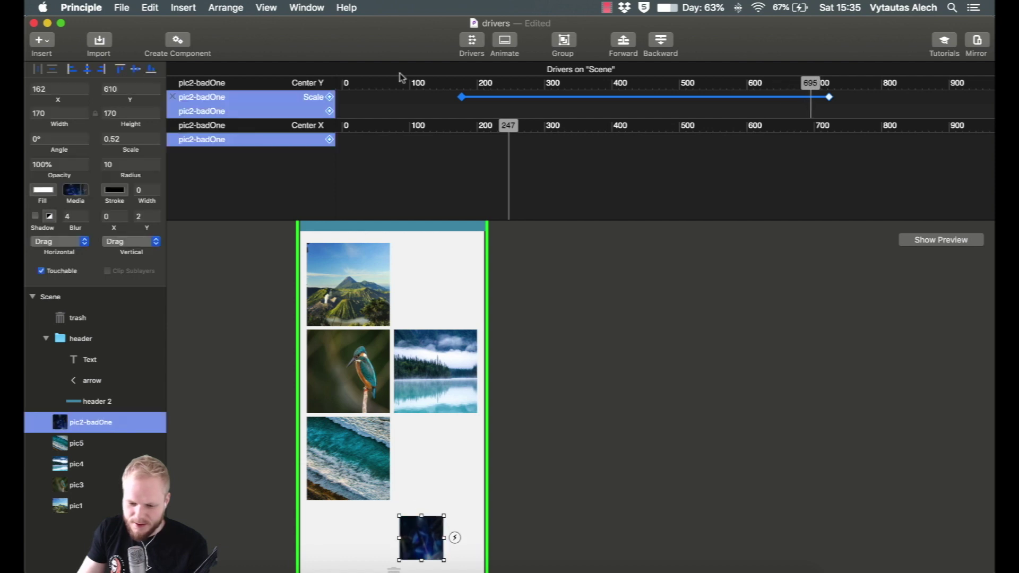
# - Drive pic2-badOne's Opacity down to 0% at Center Y 740, then scrub back to check
pyautogui.click(330, 111)
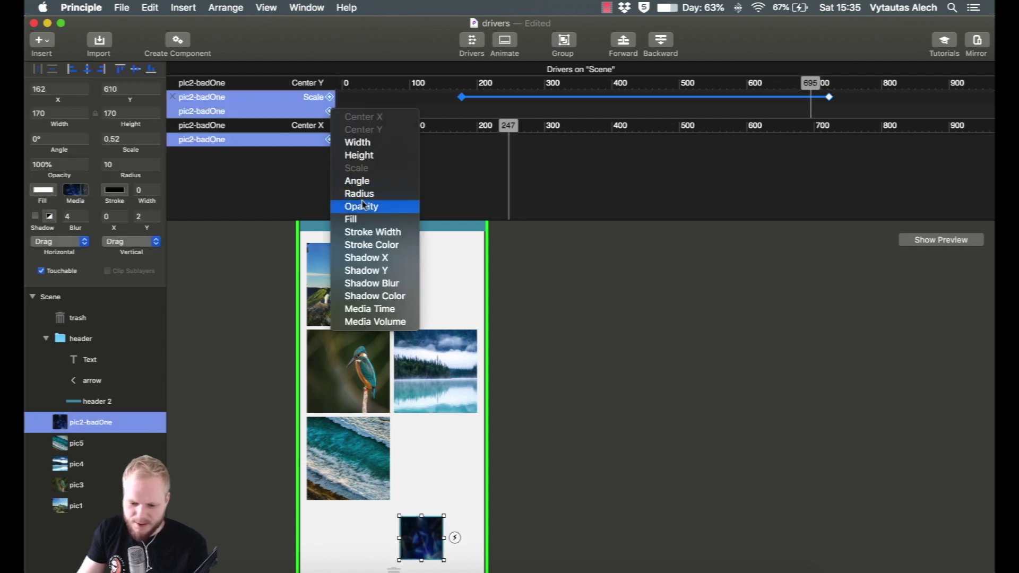
pyautogui.press('Return')
pyautogui.moveTo(810, 83); pyautogui.dragTo(842, 84)
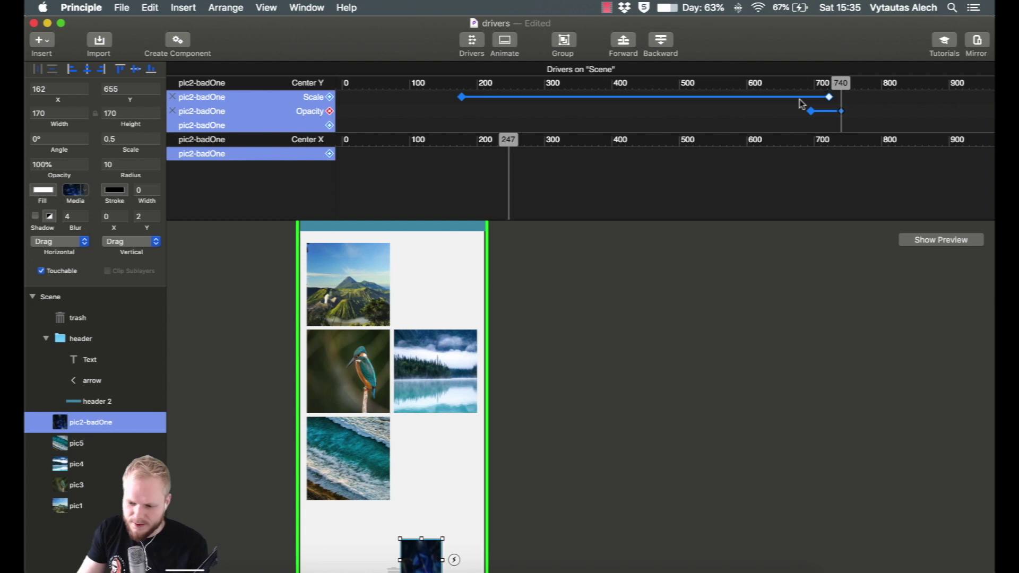
pyautogui.click(810, 85)
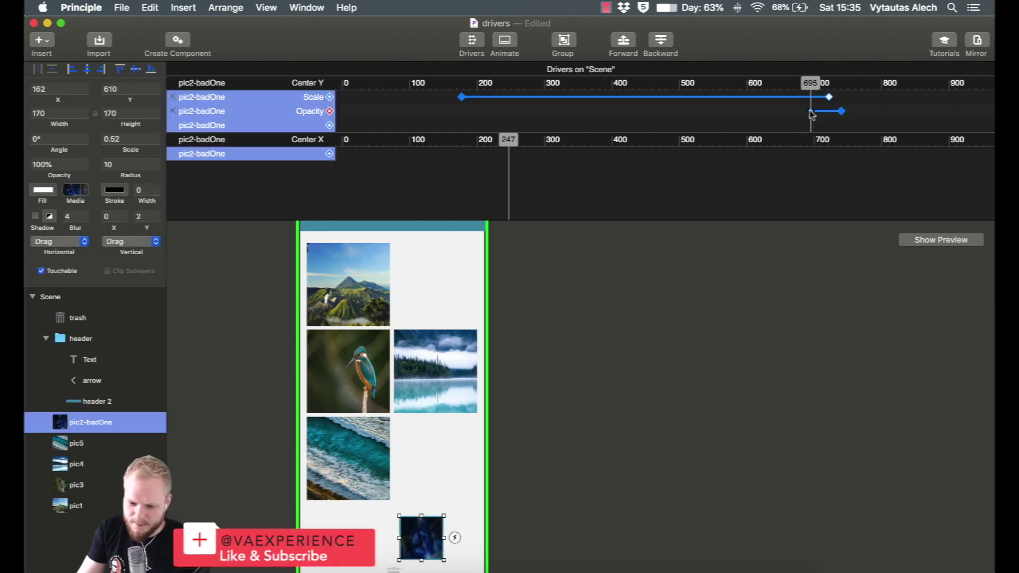
pyautogui.click(841, 84)
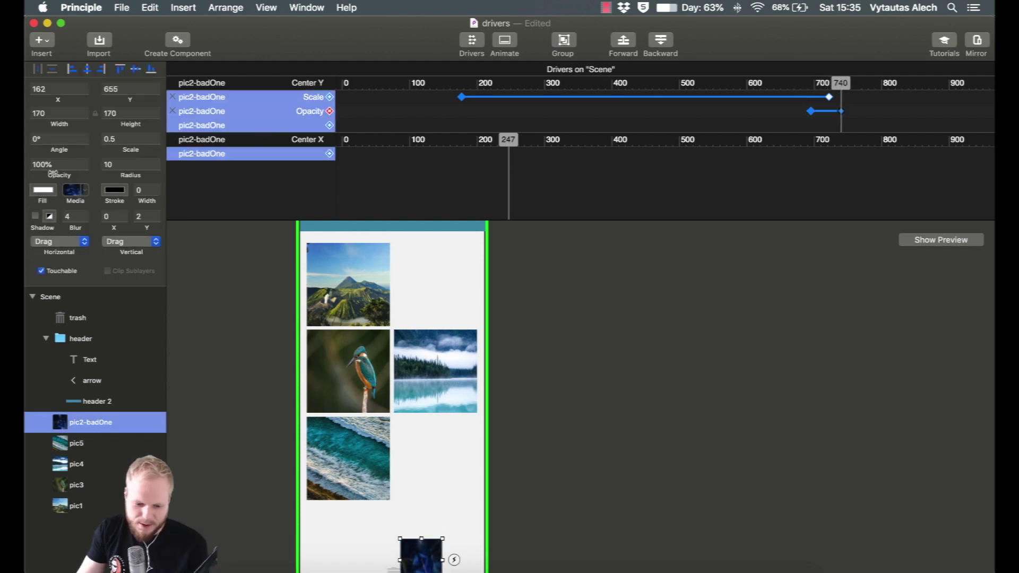
pyautogui.moveTo(51, 173); pyautogui.dragTo(23, 173)
pyautogui.scroll(-2, 711, 332)
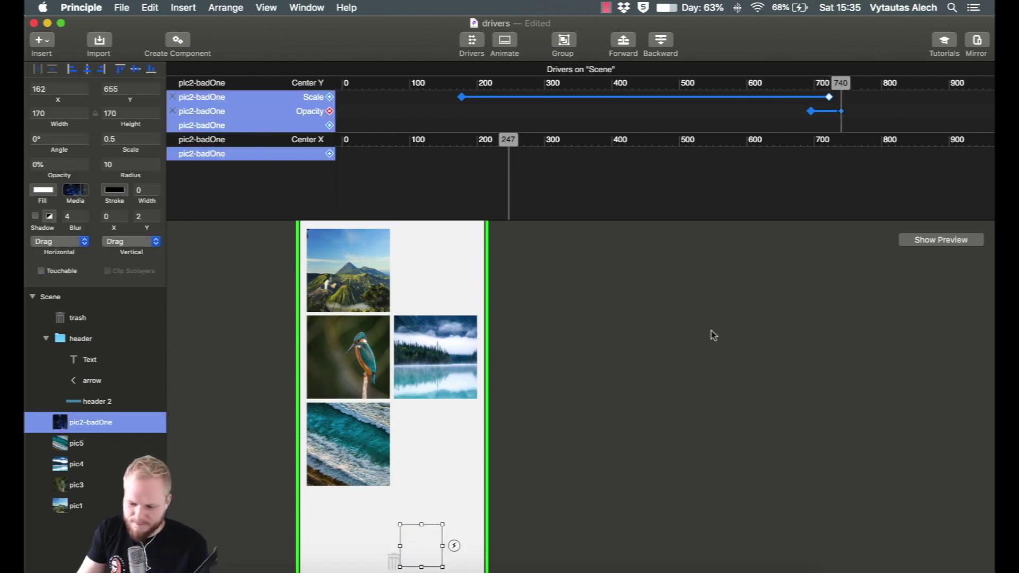
pyautogui.moveTo(842, 85); pyautogui.dragTo(462, 77)
# - Add Angle as a driven property for the blurry photo and scrub the drag position
pyautogui.click(296, 98)
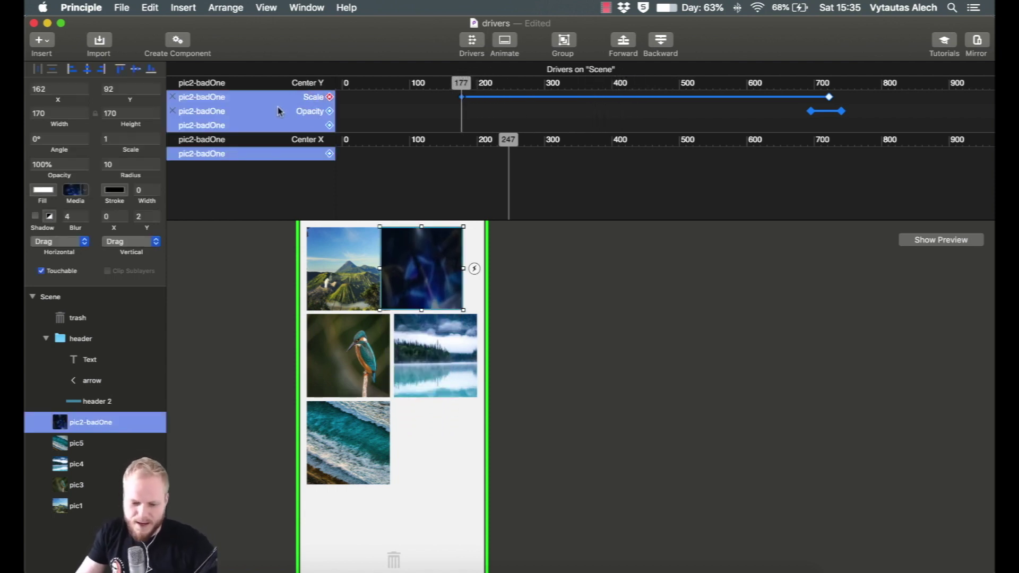
pyautogui.click(330, 126)
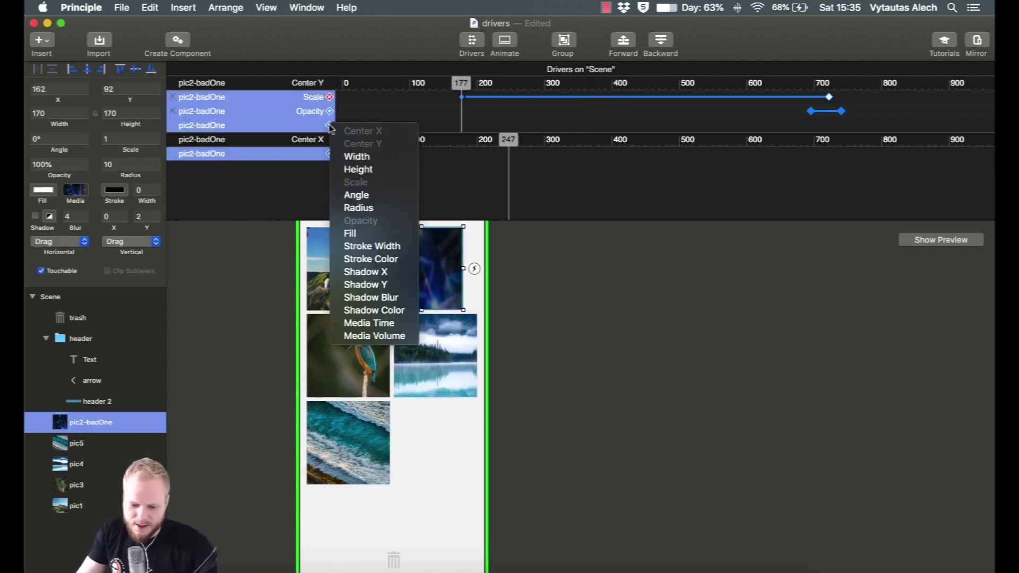
pyautogui.click(379, 197)
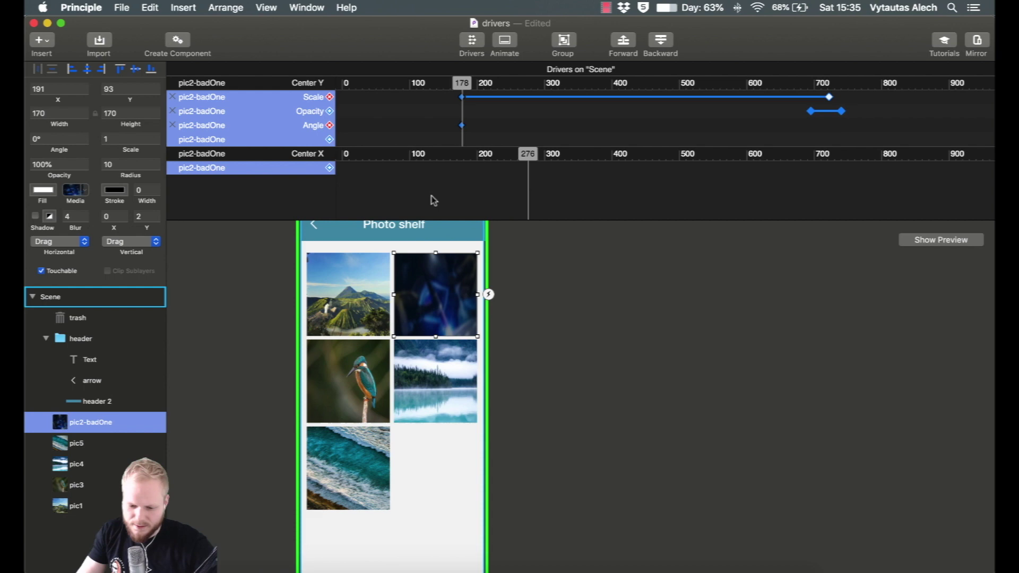
pyautogui.moveTo(461, 85); pyautogui.dragTo(828, 84)
pyautogui.scroll(-1, 827, 133)
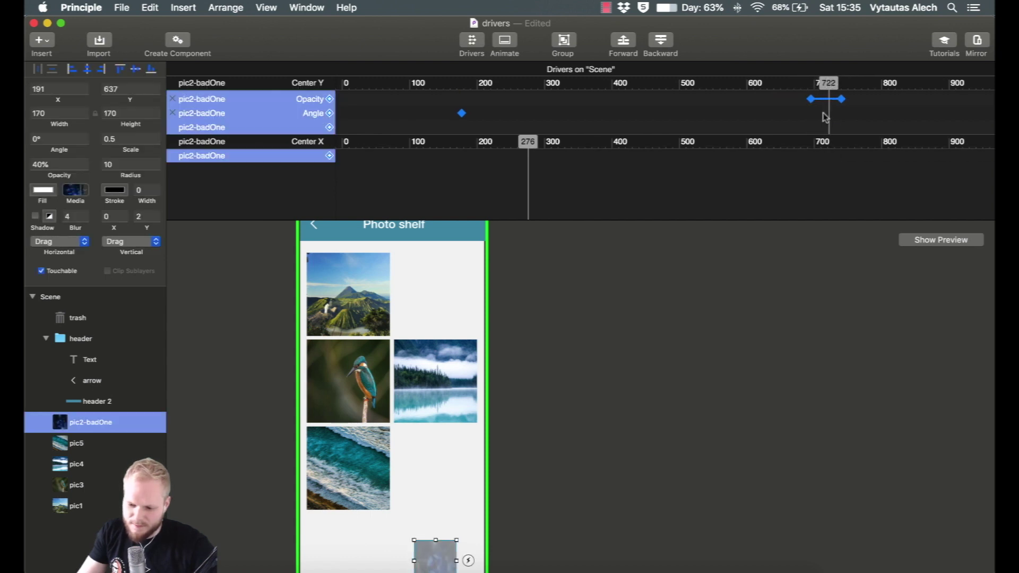
pyautogui.scroll(1, 812, 104)
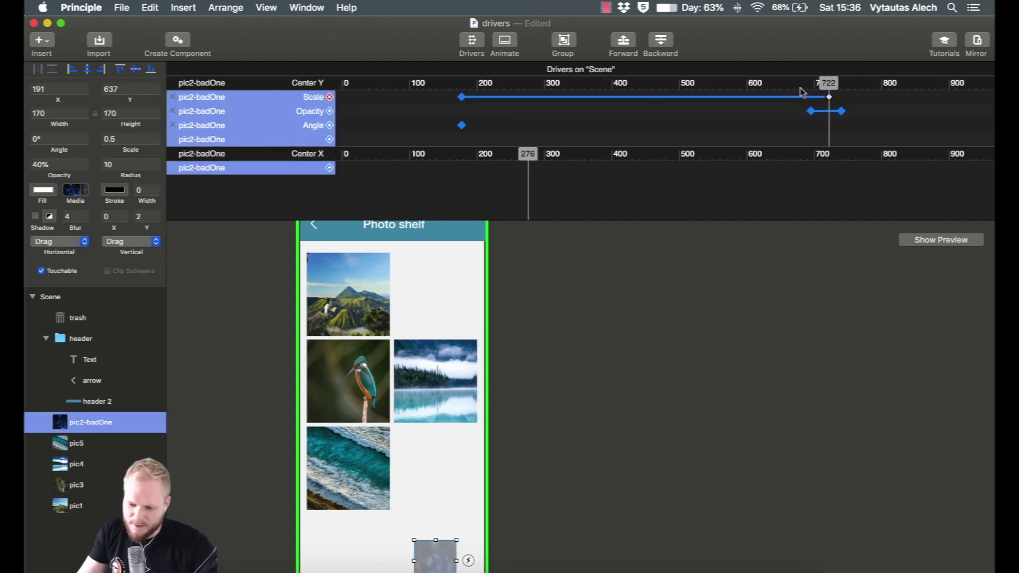
# - Add an Angle keyframe at 722 tilting the photo, and scrub back to preview the tilt
pyautogui.click(329, 126)
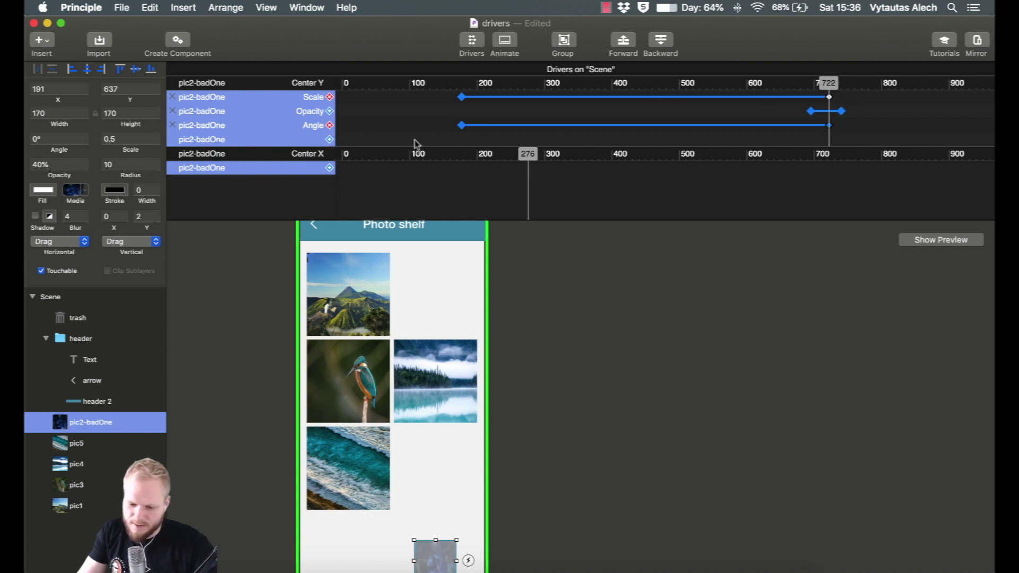
pyautogui.moveTo(51, 149)
pyautogui.mouseDown()
pyautogui.moveTo(44, 151)
pyautogui.moveTo(71, 153)
pyautogui.mouseUp()
pyautogui.scroll(-3, 431, 528)
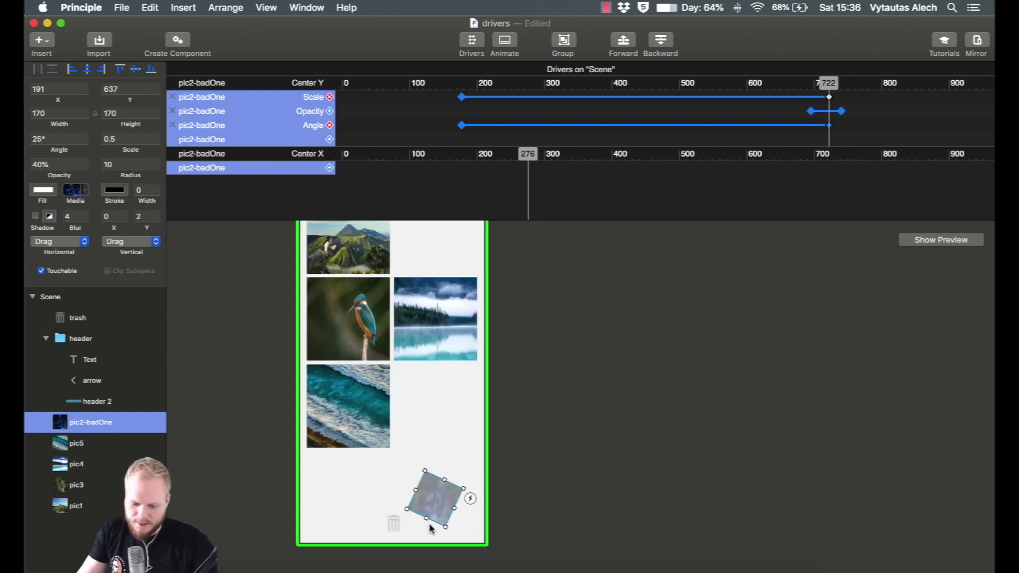
pyautogui.moveTo(830, 85); pyautogui.dragTo(435, 128)
# - Open the live preview and enlarge and reposition its window
pyautogui.click(944, 240)
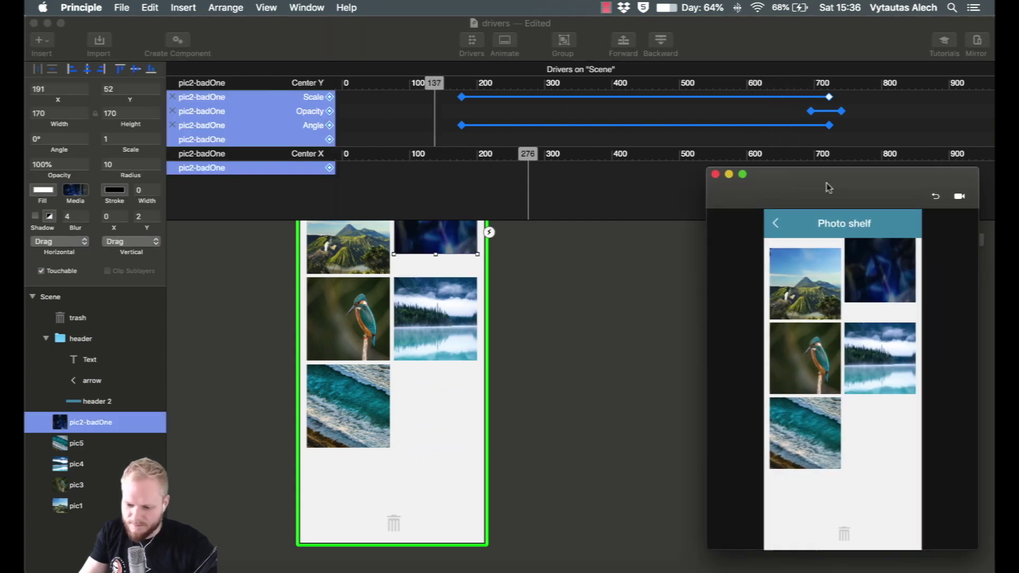
pyautogui.moveTo(826, 187); pyautogui.dragTo(457, 52)
pyautogui.moveTo(602, 413); pyautogui.dragTo(842, 527)
pyautogui.moveTo(474, 72); pyautogui.dragTo(594, 92)
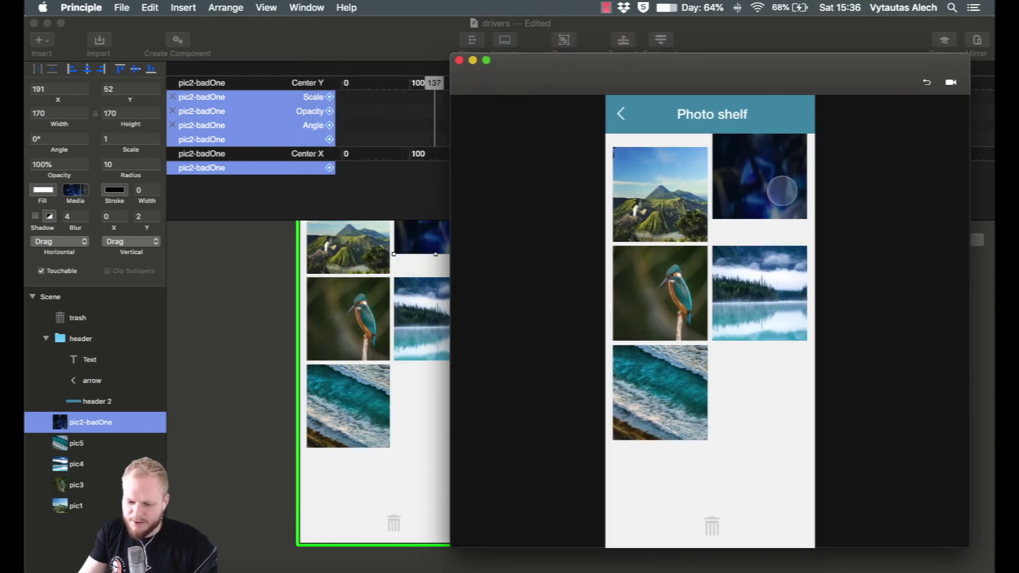
pyautogui.moveTo(432, 84); pyautogui.dragTo(461, 83)
pyautogui.scroll(4, 409, 352)
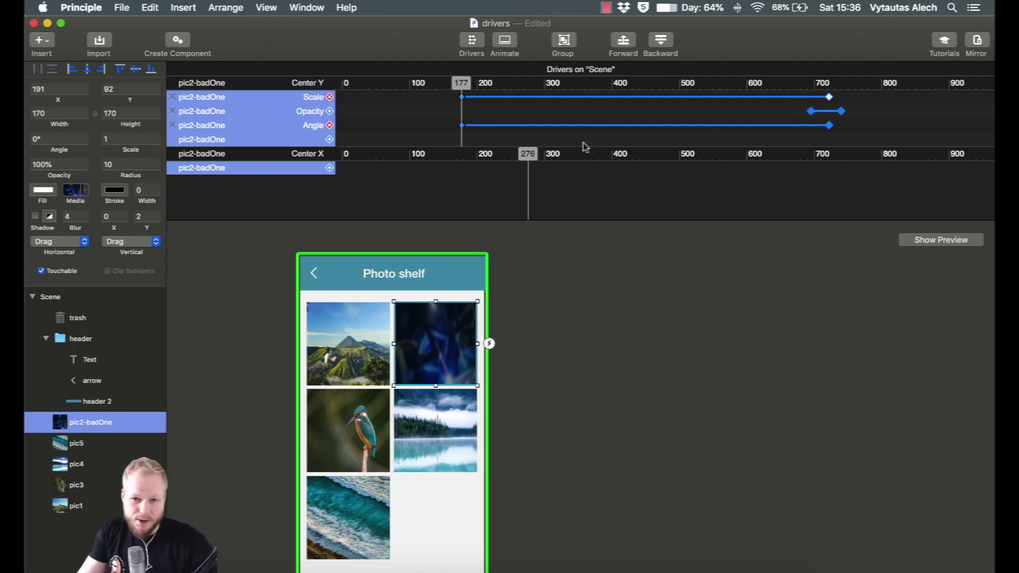
# - Drag the blurry photo into the trash in the preview, then dock the preview beside the canvas
pyautogui.click(952, 245)
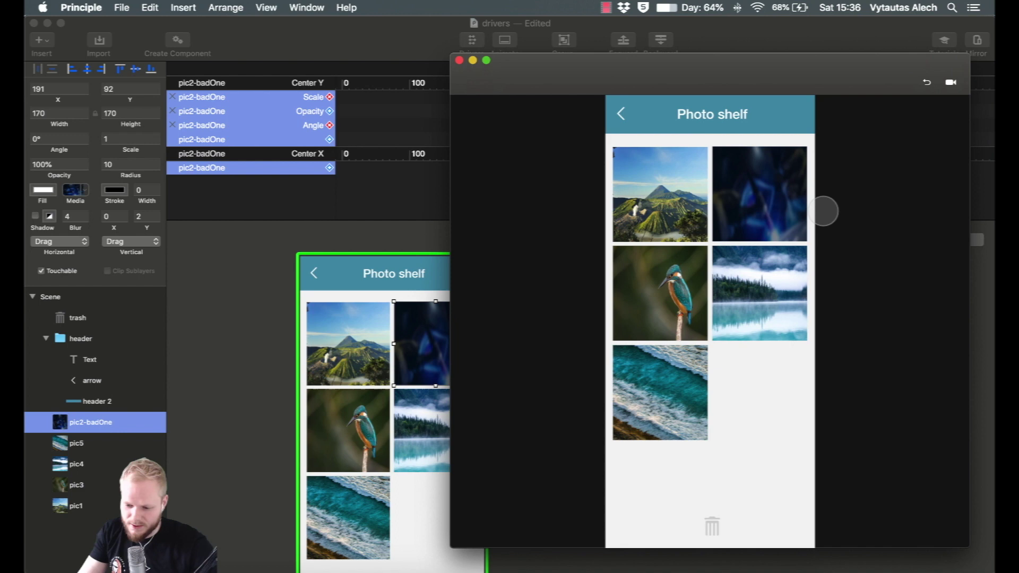
pyautogui.moveTo(750, 200); pyautogui.dragTo(699, 524)
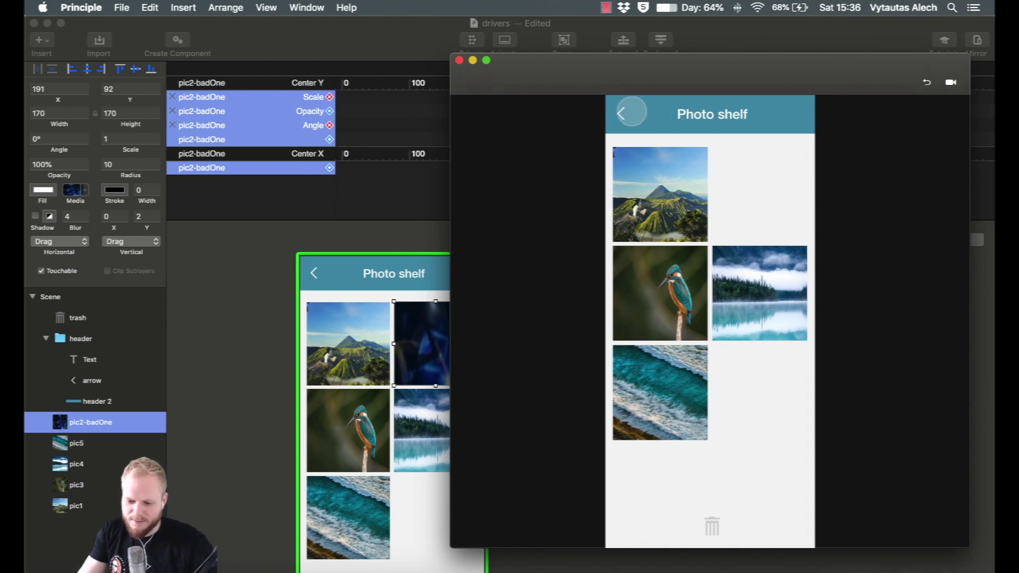
pyautogui.click(459, 60)
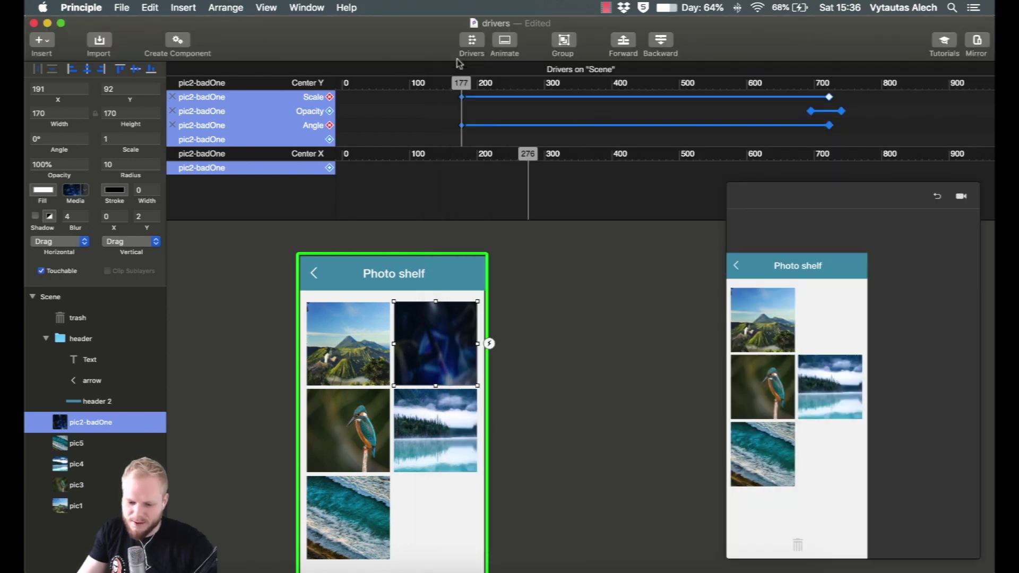
pyautogui.click(612, 318)
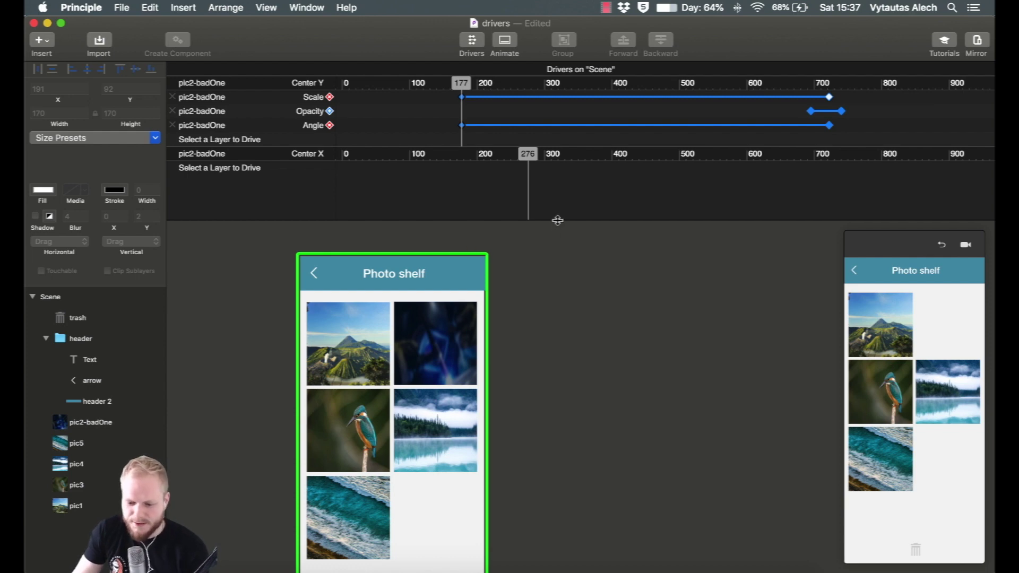
# - Enlarge the drivers panel and scrub pic2-badOne's horizontal drag position between 142 and 275
pyautogui.moveTo(557, 219); pyautogui.dragTo(557, 260)
pyautogui.scroll(-3, 527, 359)
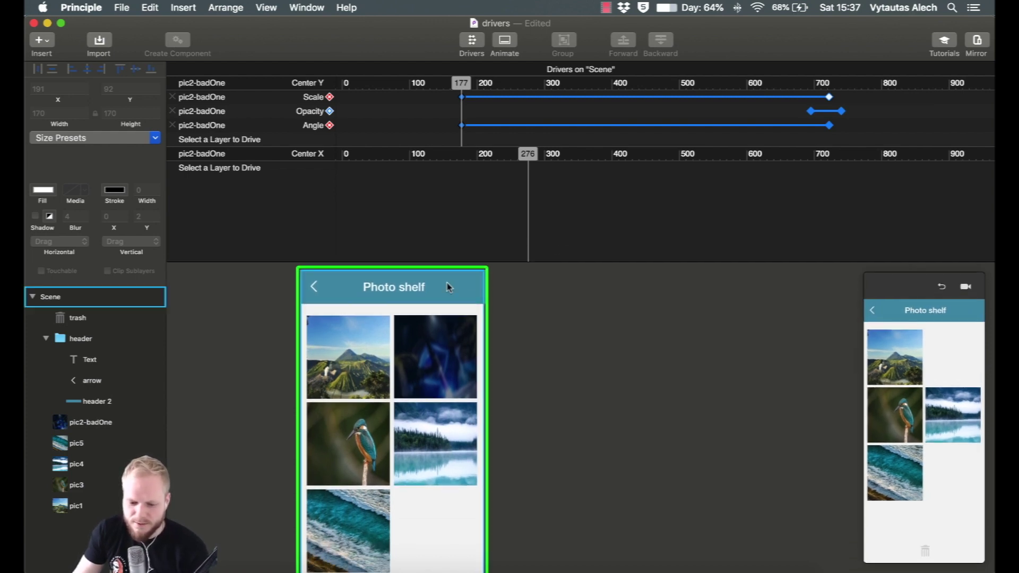
pyautogui.click(440, 335)
pyautogui.click(437, 148)
pyautogui.click(519, 207)
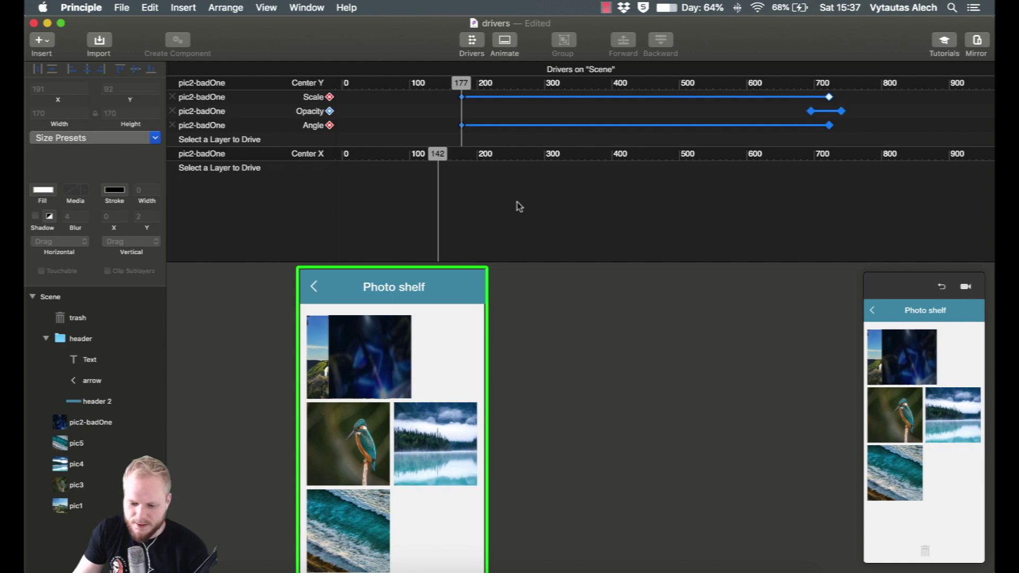
pyautogui.moveTo(433, 168)
pyautogui.mouseDown()
pyautogui.moveTo(444, 155)
pyautogui.moveTo(528, 154)
pyautogui.mouseUp()
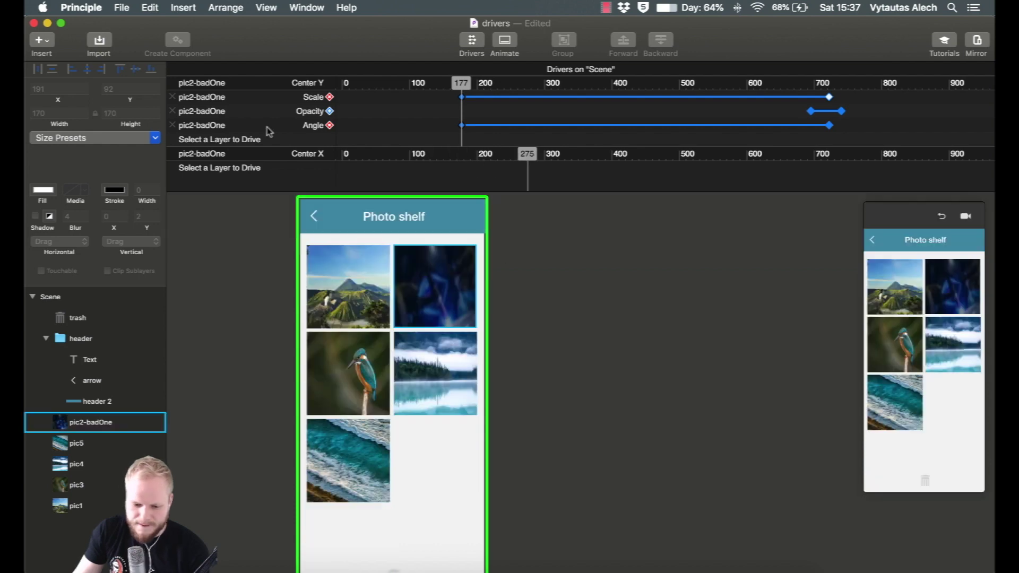
pyautogui.click(382, 283)
pyautogui.click(348, 373)
pyautogui.scroll(-3, 393, 345)
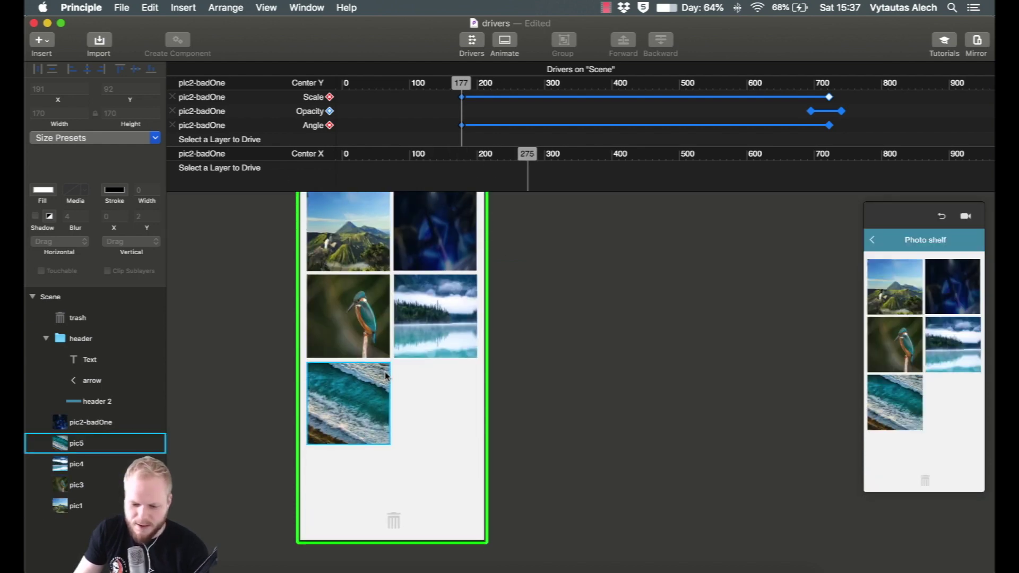
pyautogui.click(436, 234)
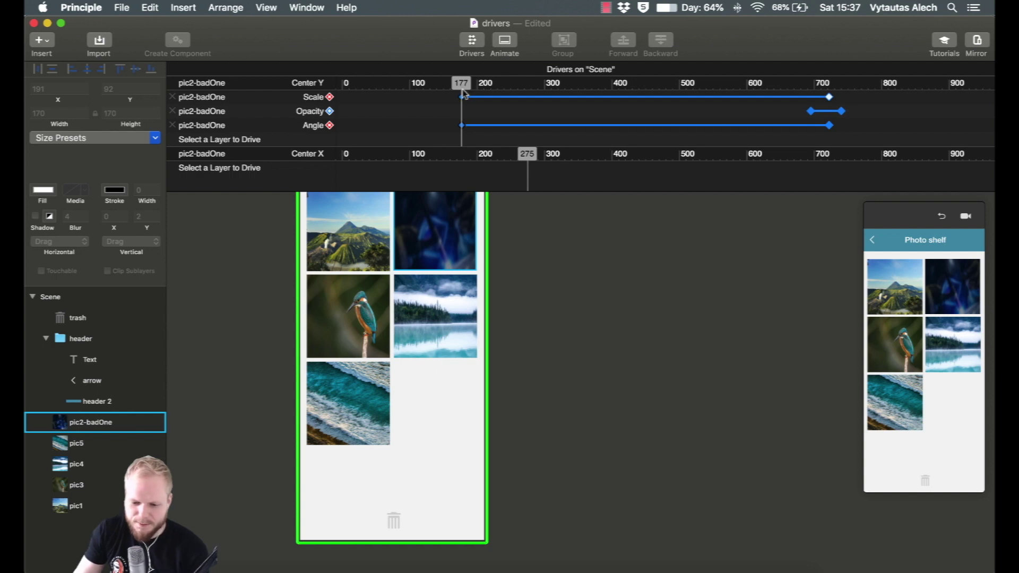
# - Add an Opacity driver to the mountain photo pic1
pyautogui.click(386, 220)
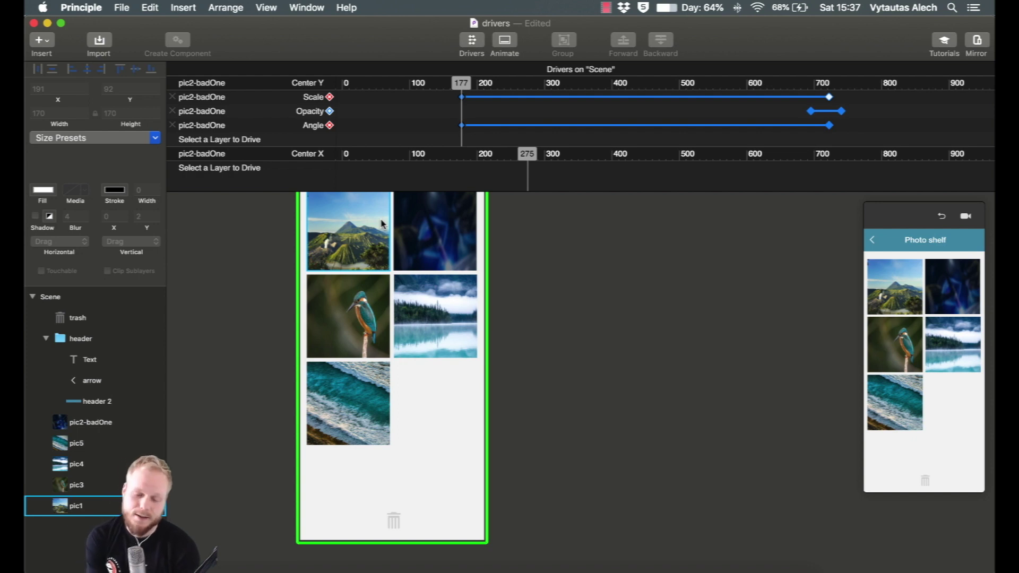
pyautogui.click(381, 224)
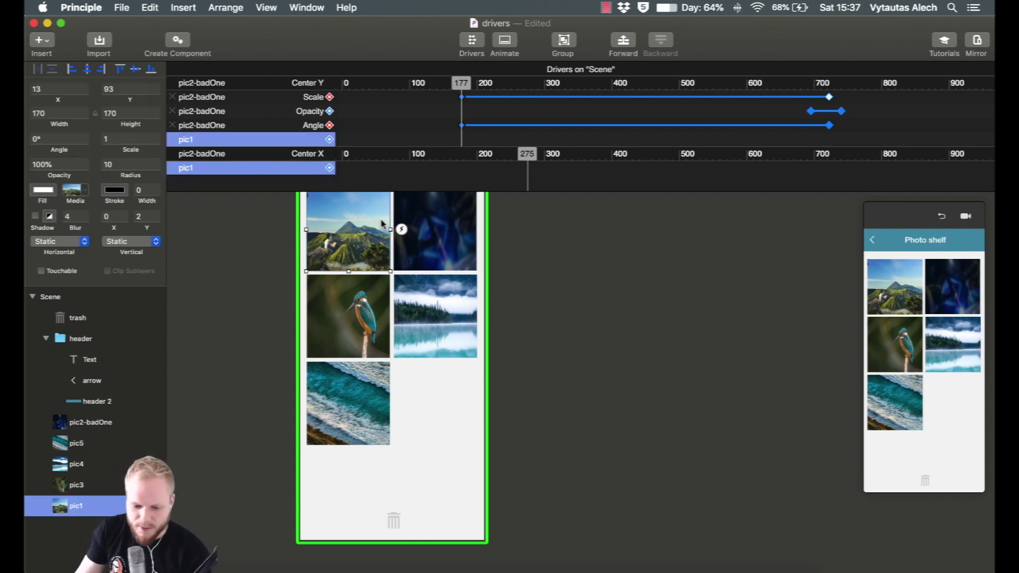
pyautogui.scroll(2, 387, 255)
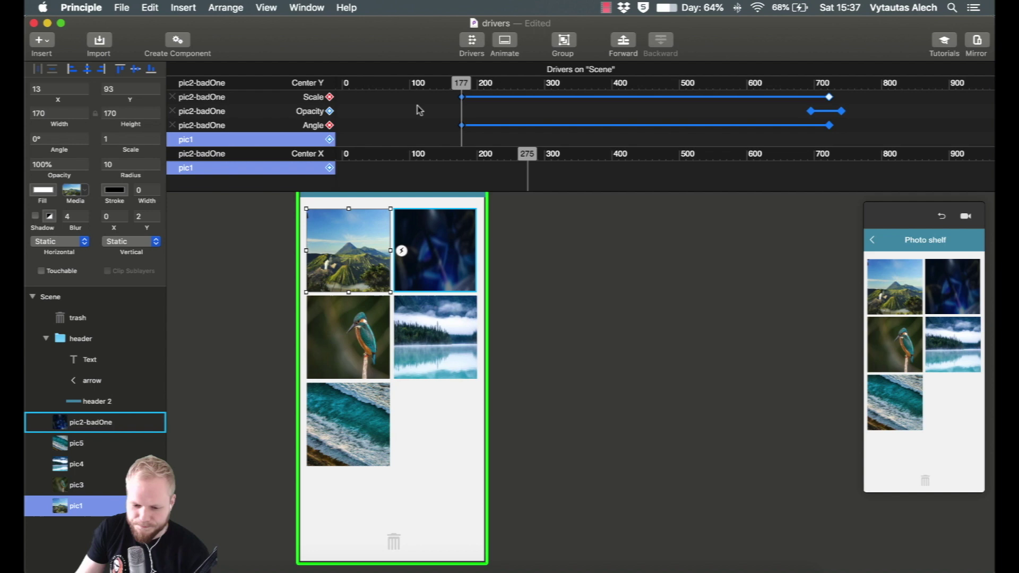
pyautogui.click(329, 139)
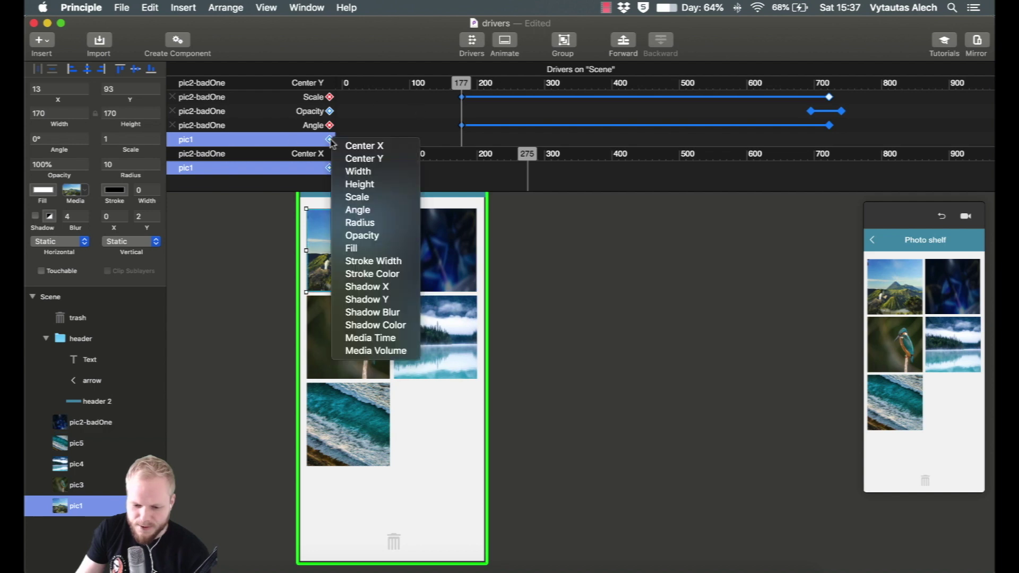
pyautogui.click(362, 235)
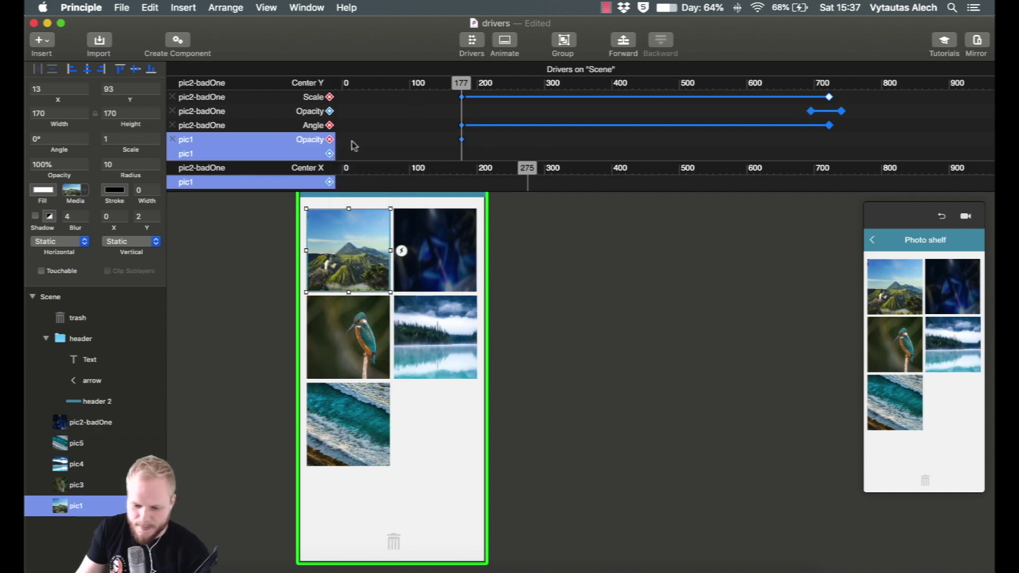
pyautogui.moveTo(468, 83); pyautogui.dragTo(471, 85)
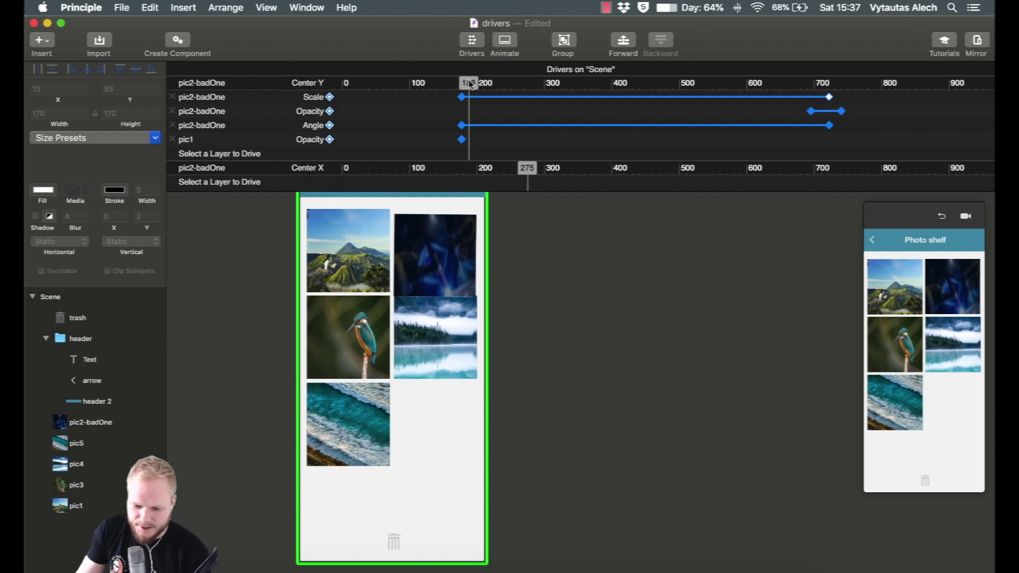
# - Keyframe pic1's opacity at Center Y 188 at 40%, then rewind to check the fade
pyautogui.click(310, 140)
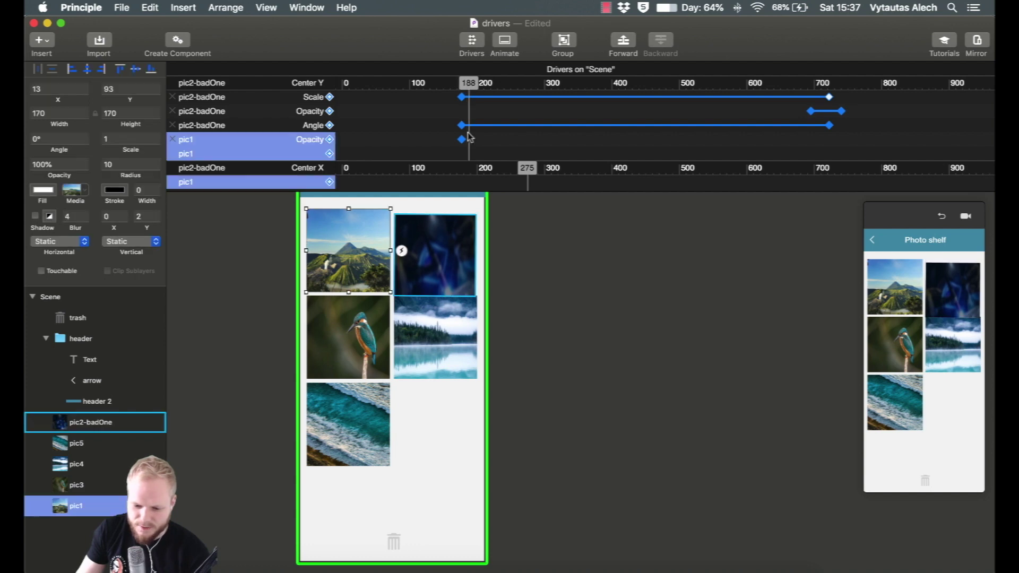
pyautogui.click(329, 140)
pyautogui.click(471, 84)
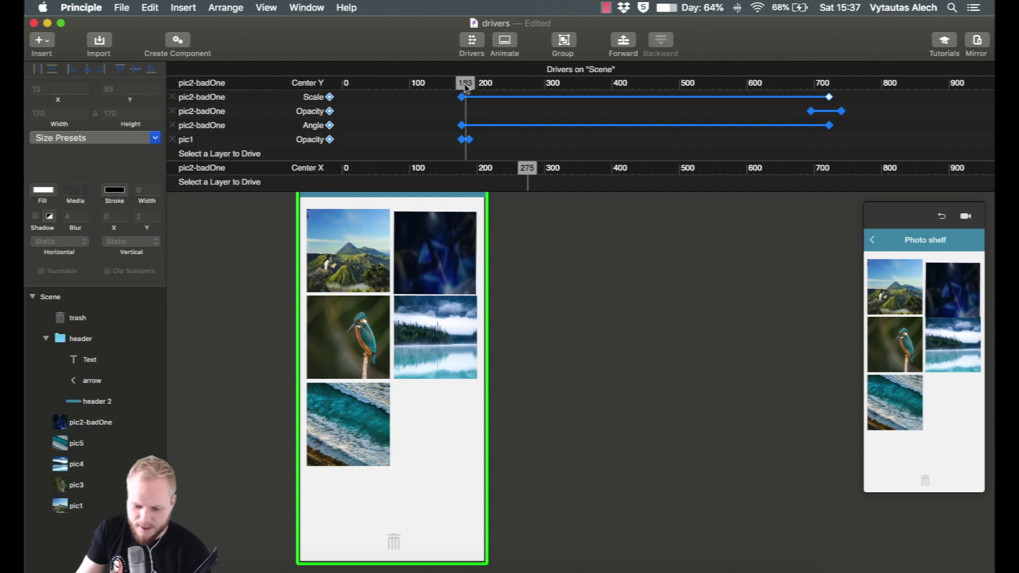
pyautogui.click(462, 140)
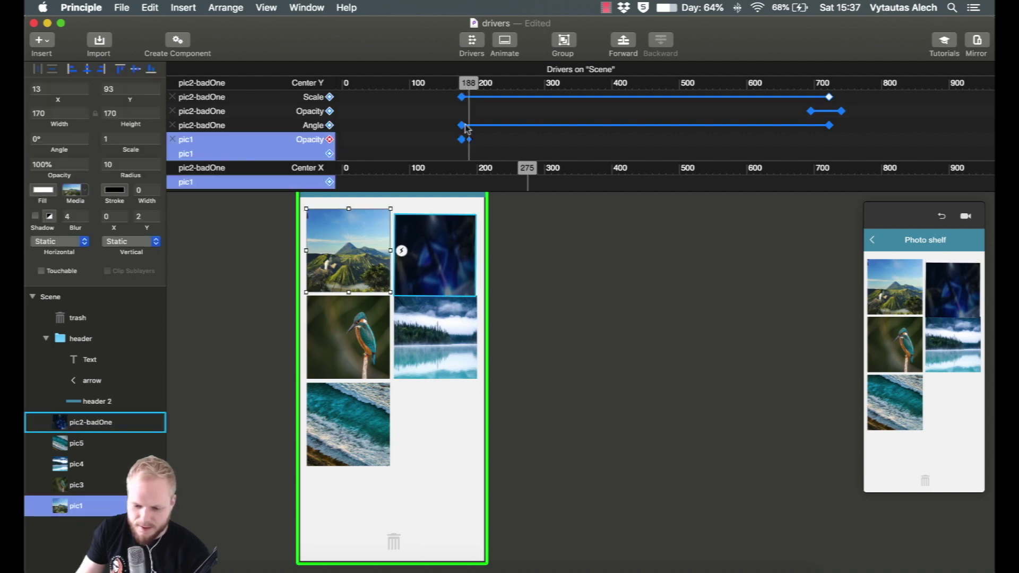
pyautogui.click(42, 166)
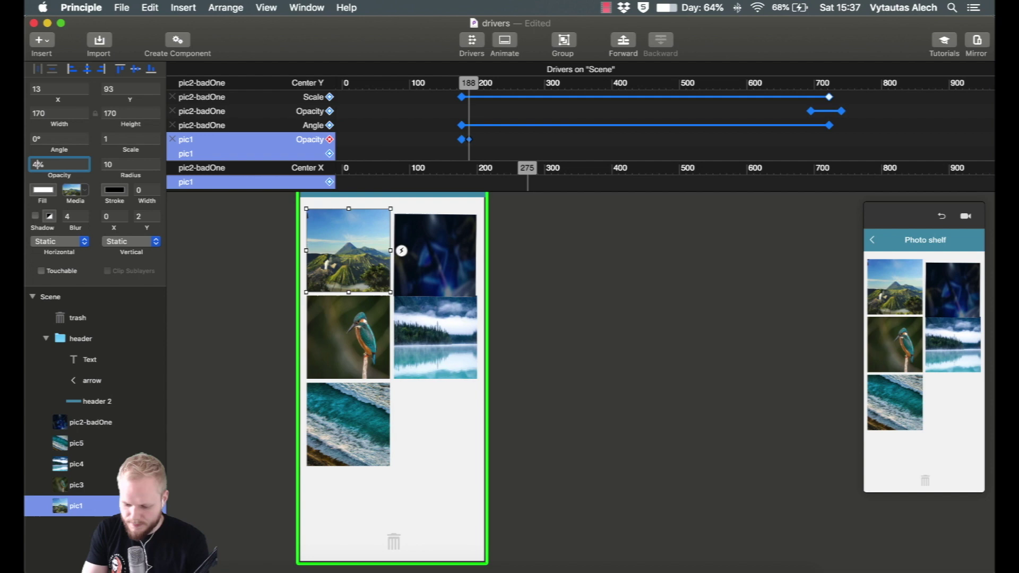
pyautogui.press('Return')
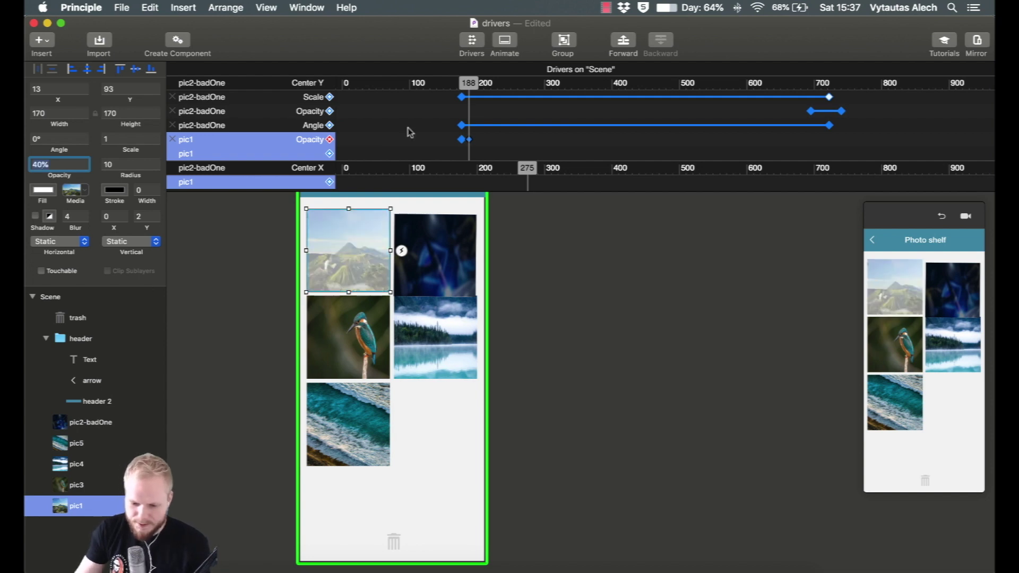
pyautogui.moveTo(469, 82)
pyautogui.mouseDown()
pyautogui.moveTo(453, 85)
pyautogui.moveTo(469, 86)
pyautogui.mouseUp()
pyautogui.click(333, 236)
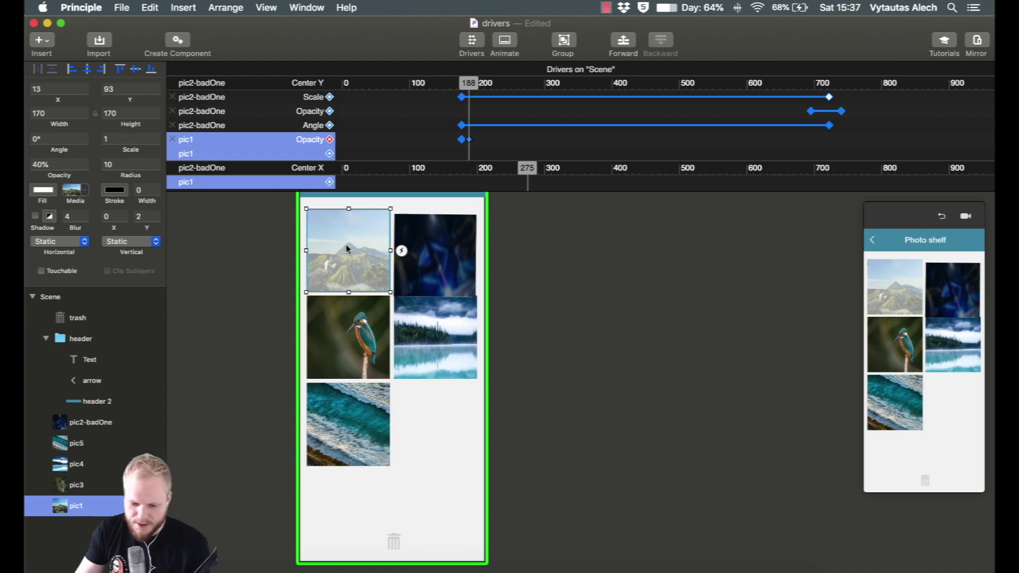
# - Give the kingfisher photo an Opacity driver dimming it to 40% at Center Y 188
pyautogui.click(361, 342)
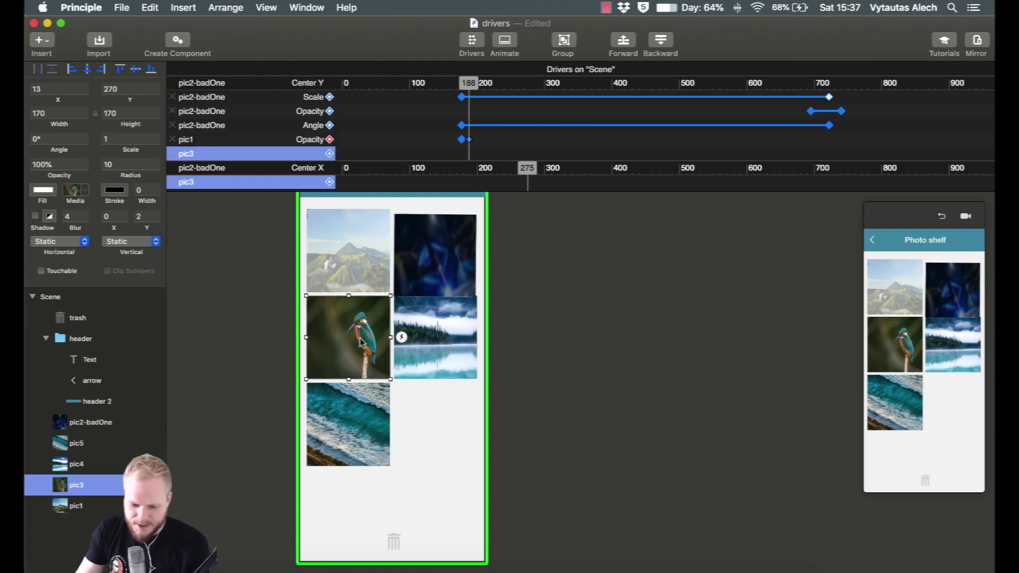
pyautogui.click(330, 154)
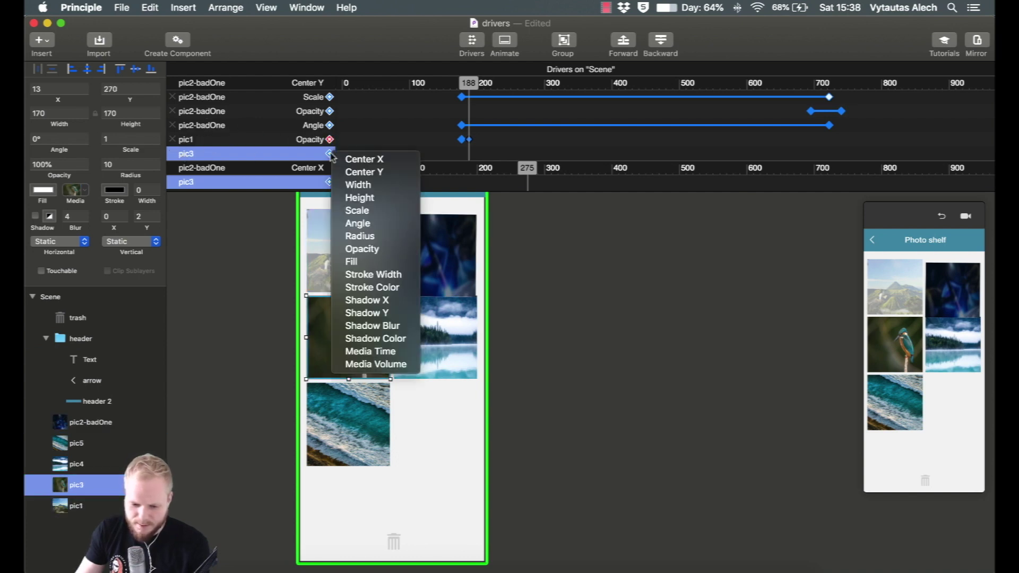
pyautogui.click(362, 248)
pyautogui.moveTo(471, 87); pyautogui.dragTo(462, 84)
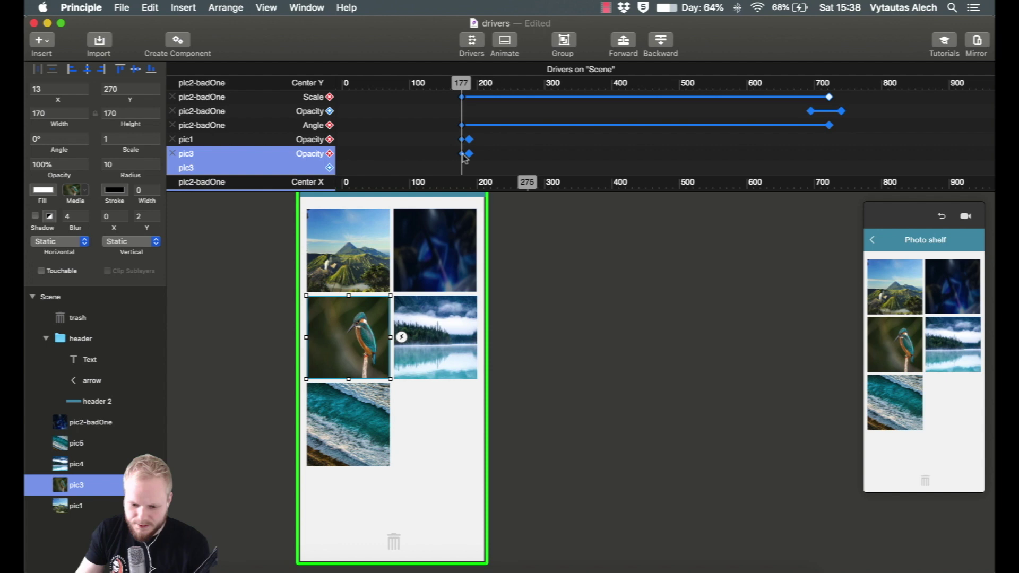
pyautogui.click(469, 154)
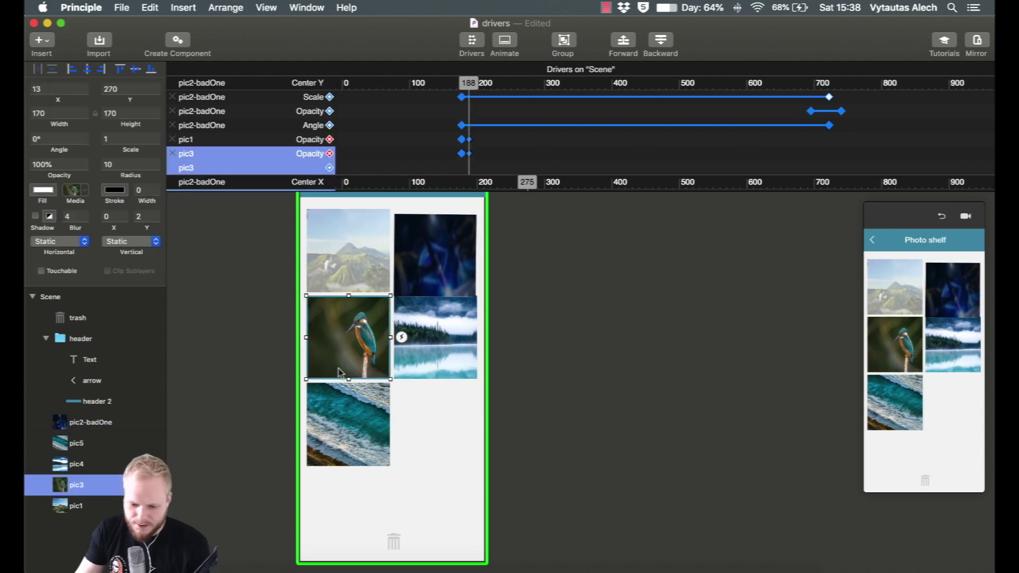
pyautogui.click(30, 163)
pyautogui.write('4')
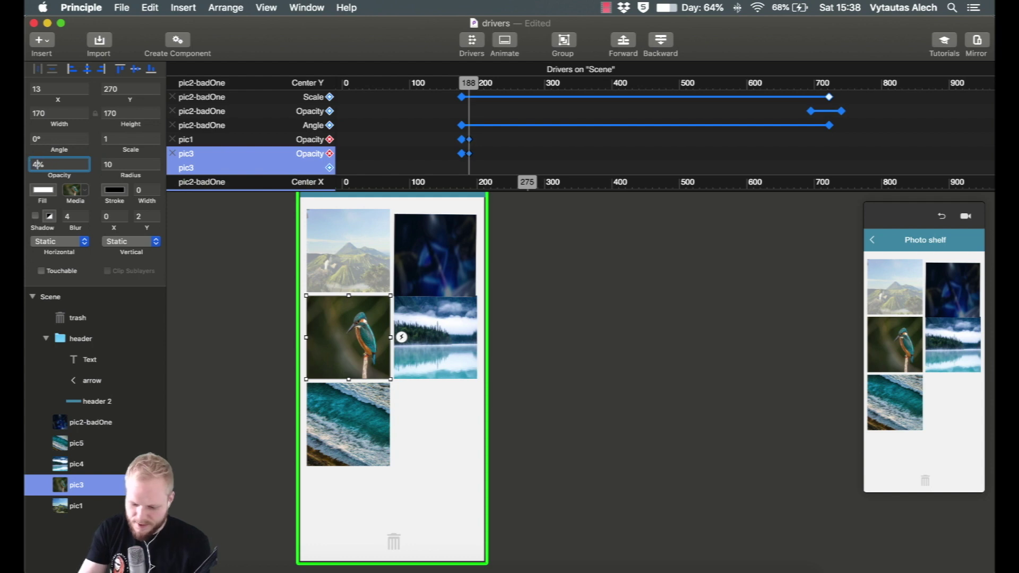
pyautogui.write('0')
pyautogui.press('Return')
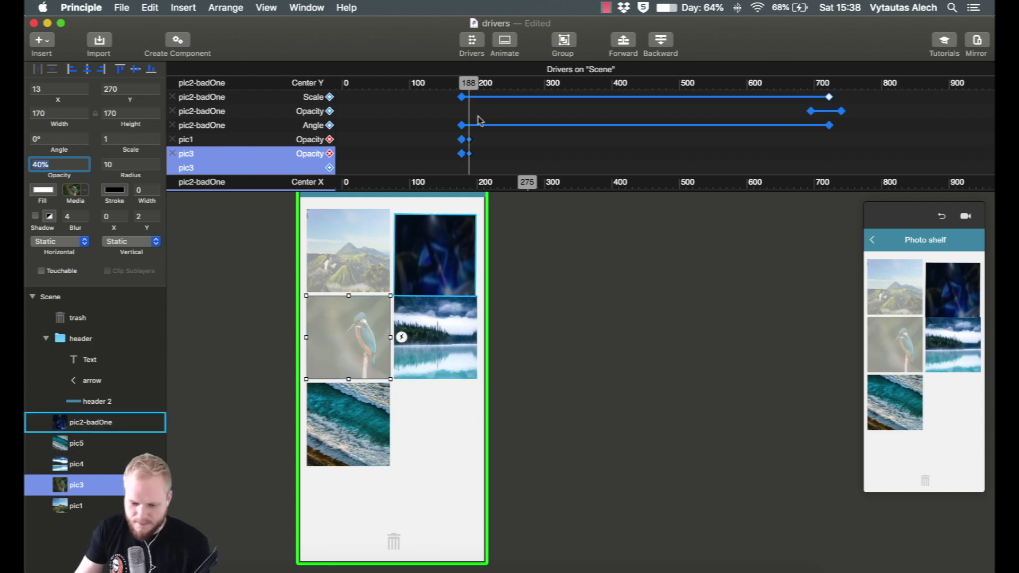
# - Give the lake photo an Opacity driver dimming it to 40% at Center Y 188
pyautogui.scroll(-1, 428, 154)
pyautogui.click(443, 333)
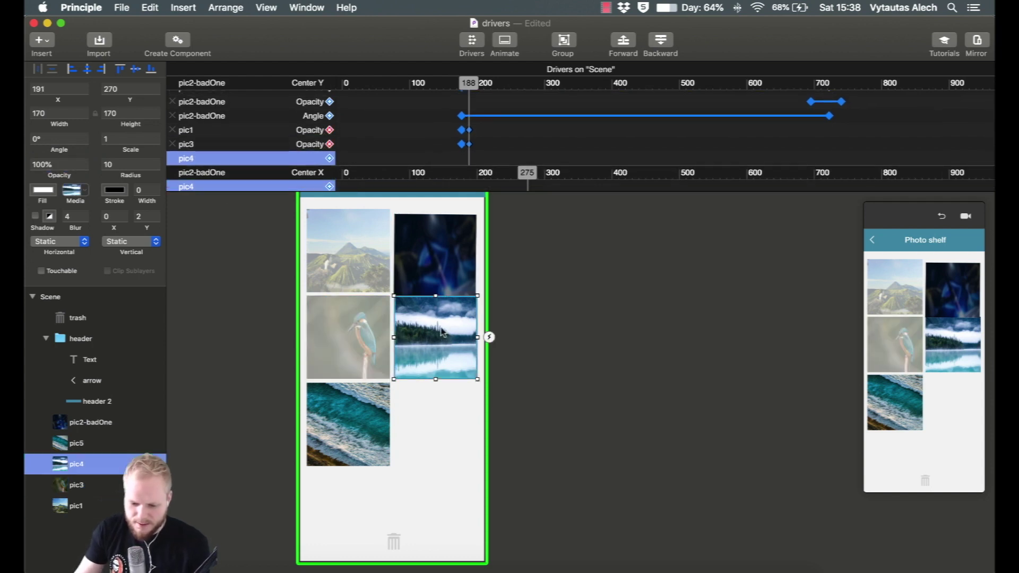
pyautogui.click(329, 158)
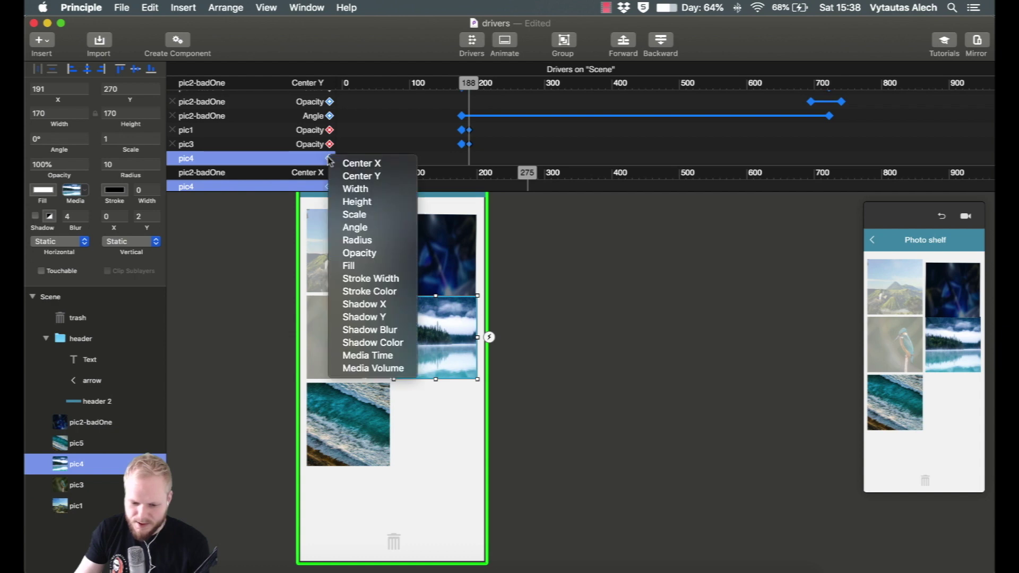
pyautogui.click(360, 253)
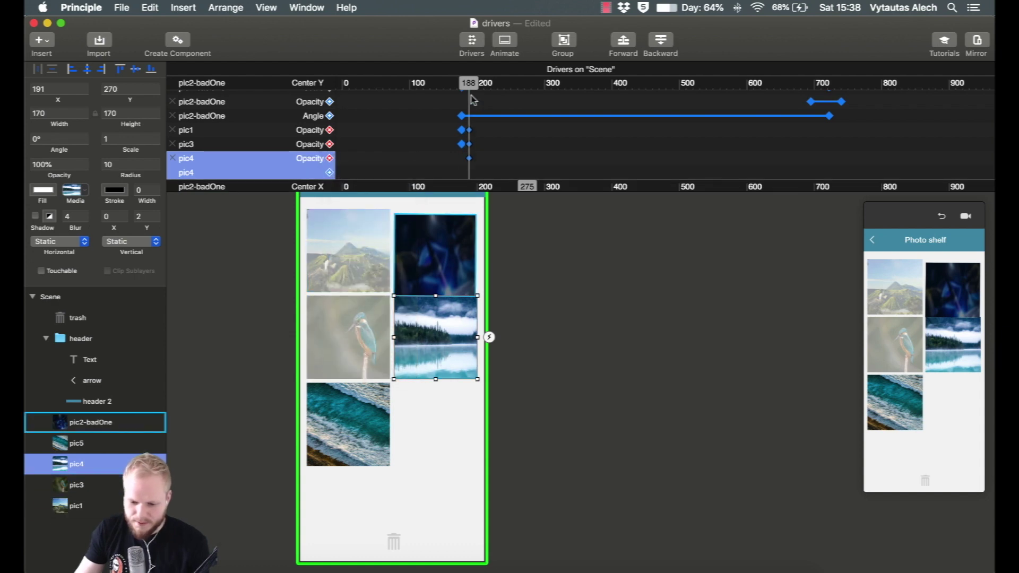
pyautogui.moveTo(472, 100); pyautogui.dragTo(461, 99)
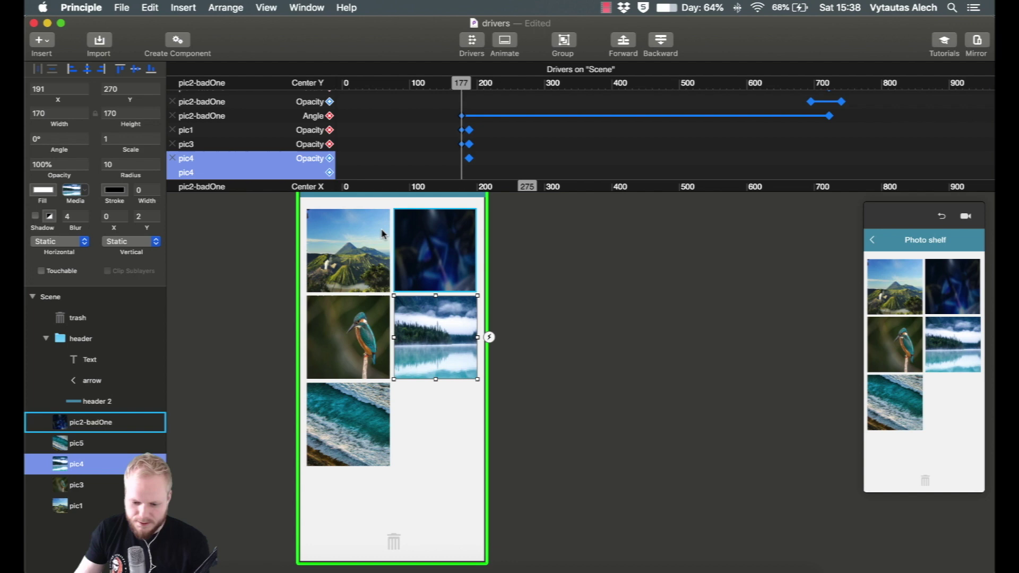
pyautogui.click(470, 158)
pyautogui.moveTo(435, 249); pyautogui.dragTo(450, 353)
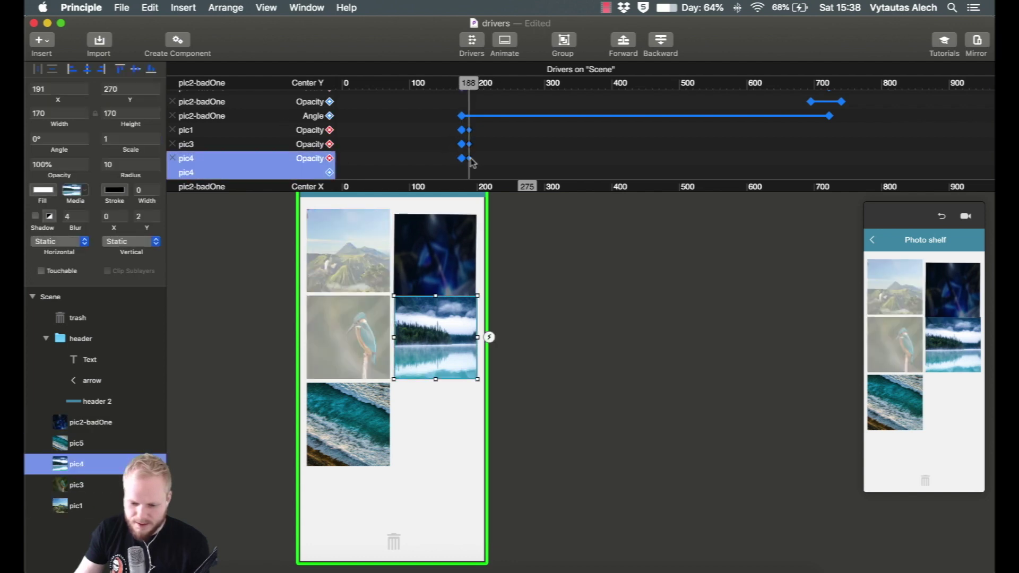
pyautogui.click(44, 165)
pyautogui.press('Return')
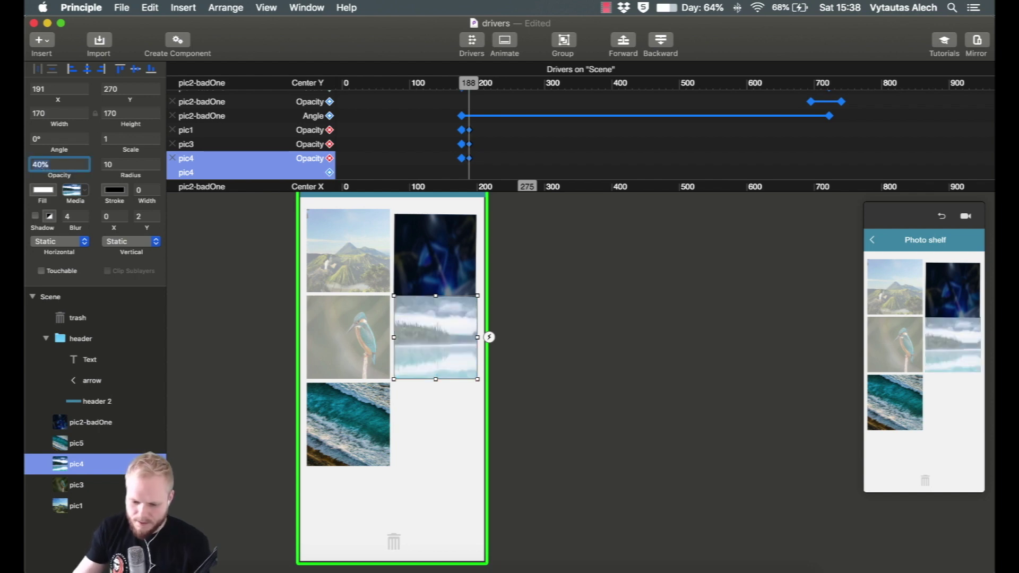
# - Give the ocean photo an Opacity driver dimming it to 40%, then scrub back to check the fade
pyautogui.scroll(-2, 352, 411)
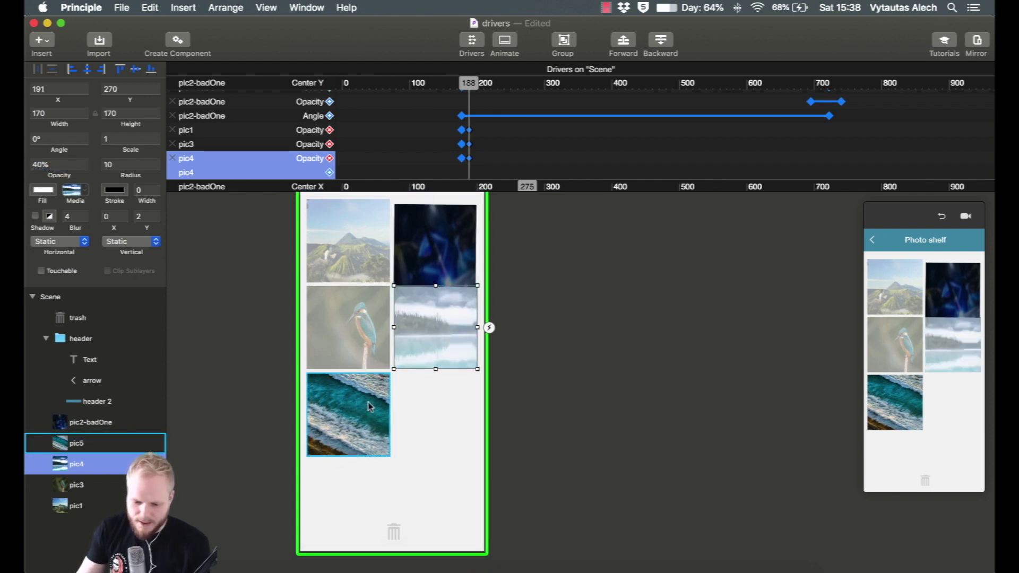
pyautogui.click(323, 403)
pyautogui.click(330, 173)
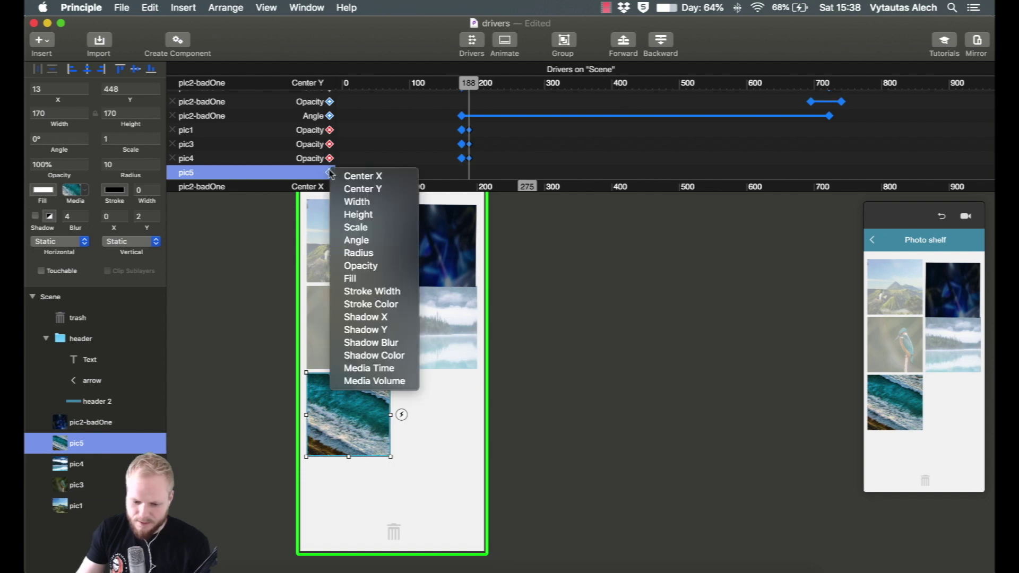
pyautogui.click(372, 266)
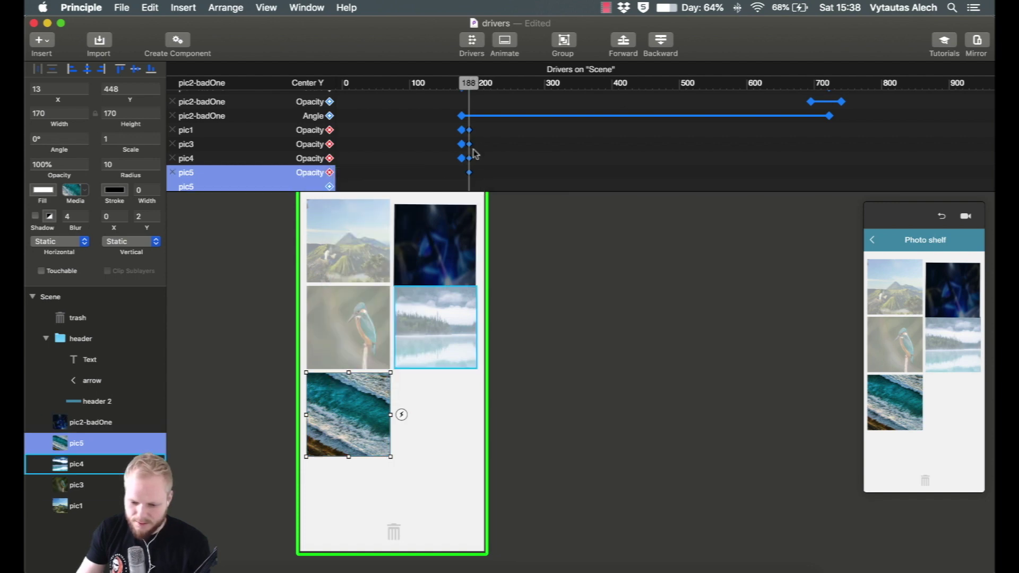
pyautogui.moveTo(469, 85); pyautogui.dragTo(463, 86)
pyautogui.click(386, 412)
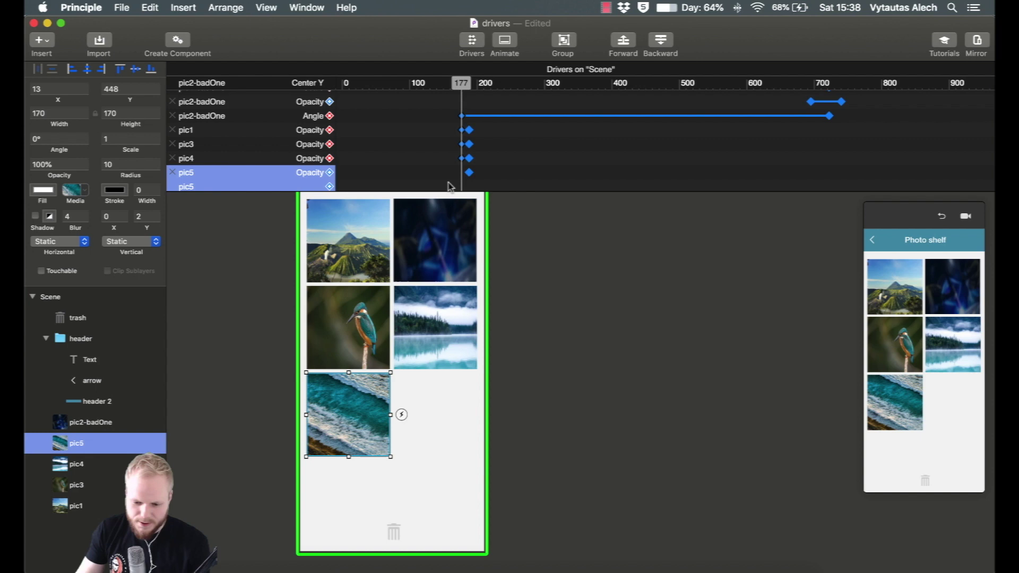
pyautogui.click(329, 173)
pyautogui.moveTo(463, 84); pyautogui.dragTo(470, 84)
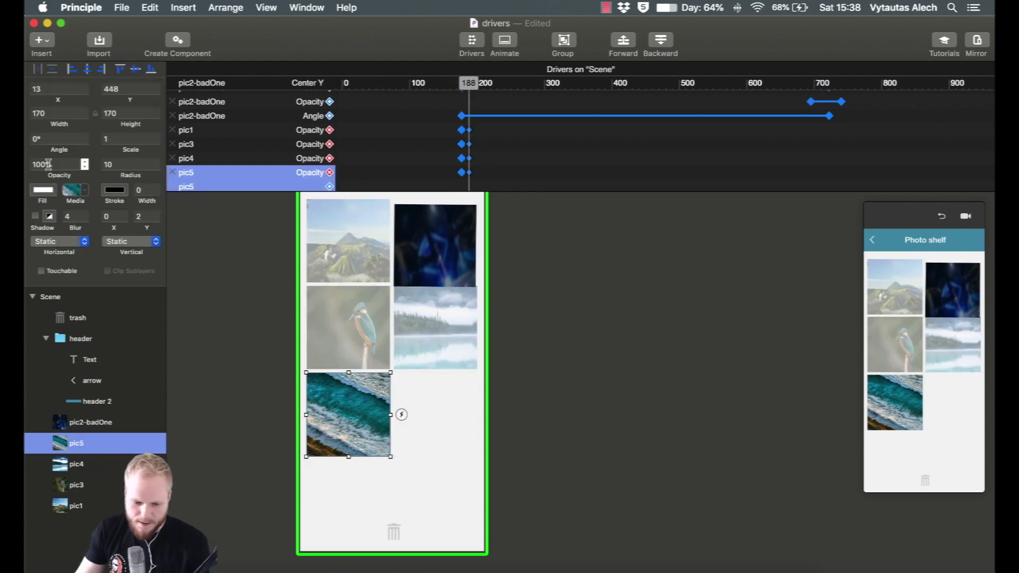
pyautogui.click(27, 163)
pyautogui.write('40')
pyautogui.press('Return')
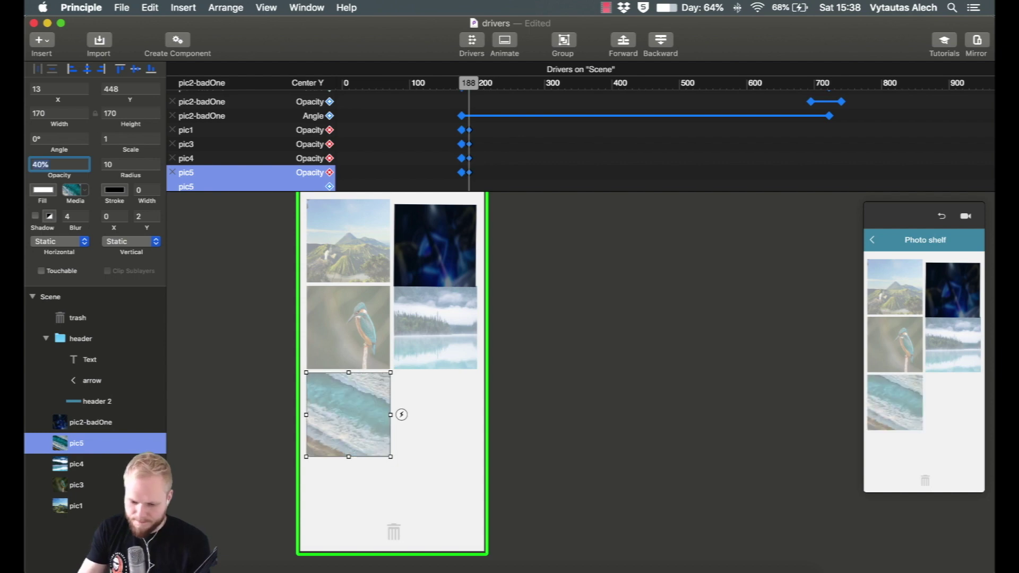
pyautogui.press('Escape')
pyautogui.moveTo(467, 84); pyautogui.dragTo(711, 89)
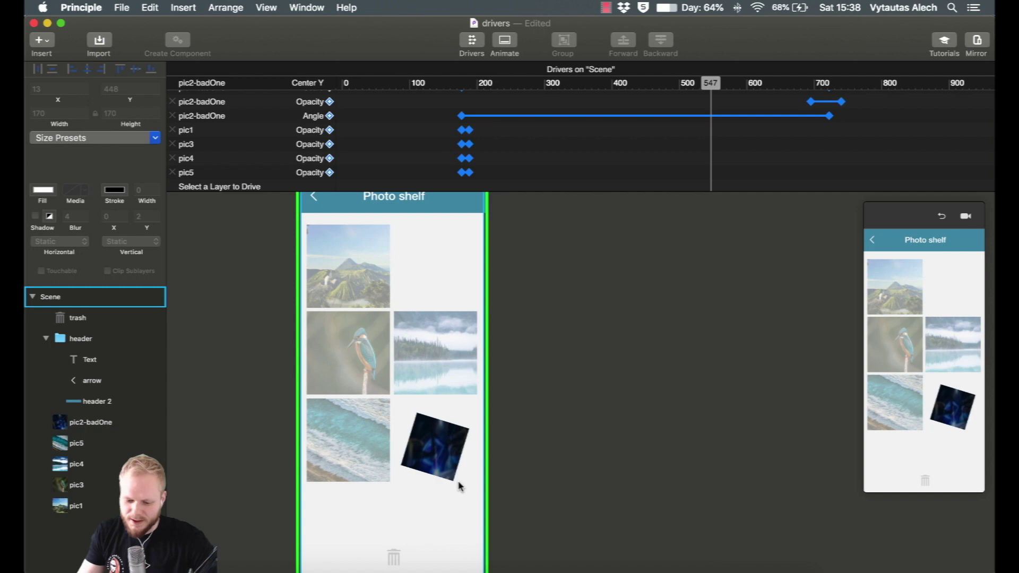
pyautogui.scroll(-1, 510, 483)
pyautogui.scroll(1, 766, 157)
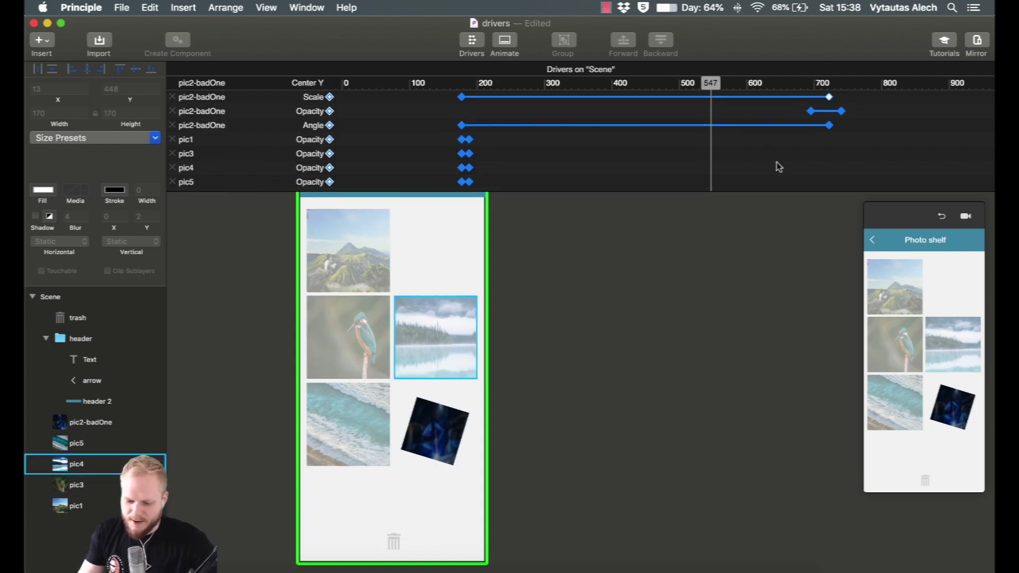
pyautogui.moveTo(711, 83); pyautogui.dragTo(470, 83)
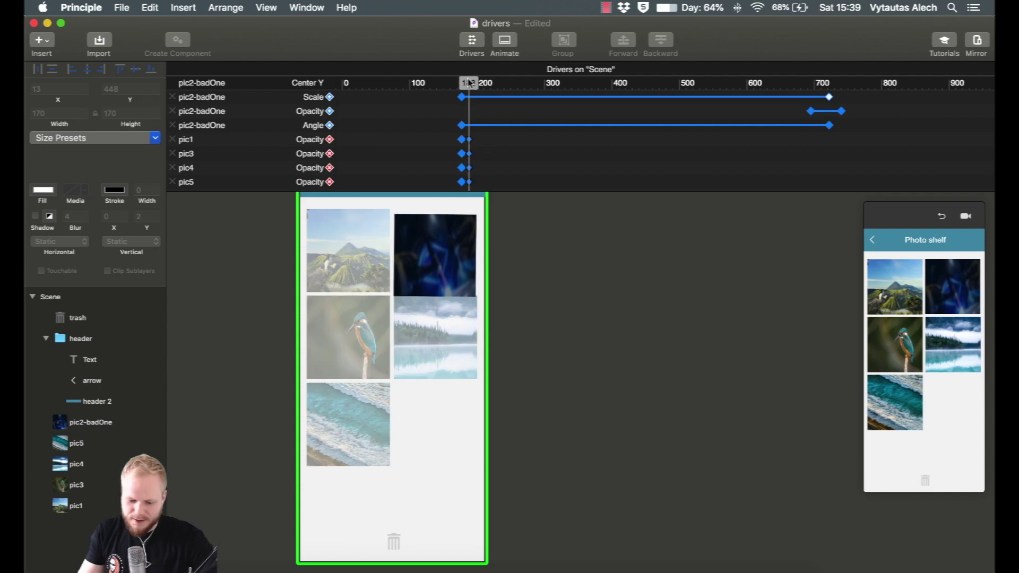
pyautogui.scroll(-3, 495, 169)
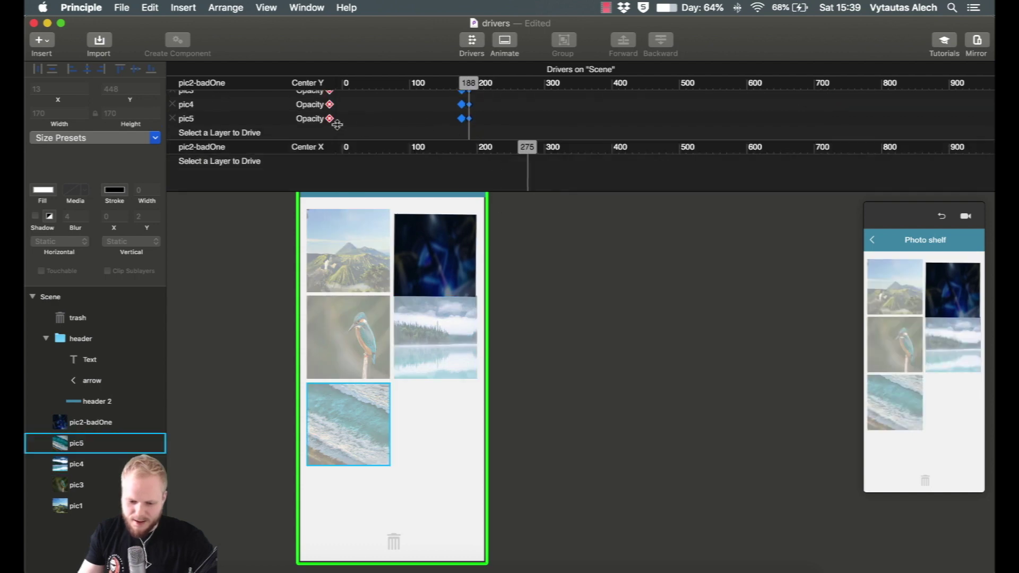
# - Add Scale and Opacity drivers to the trash icon
pyautogui.click(395, 541)
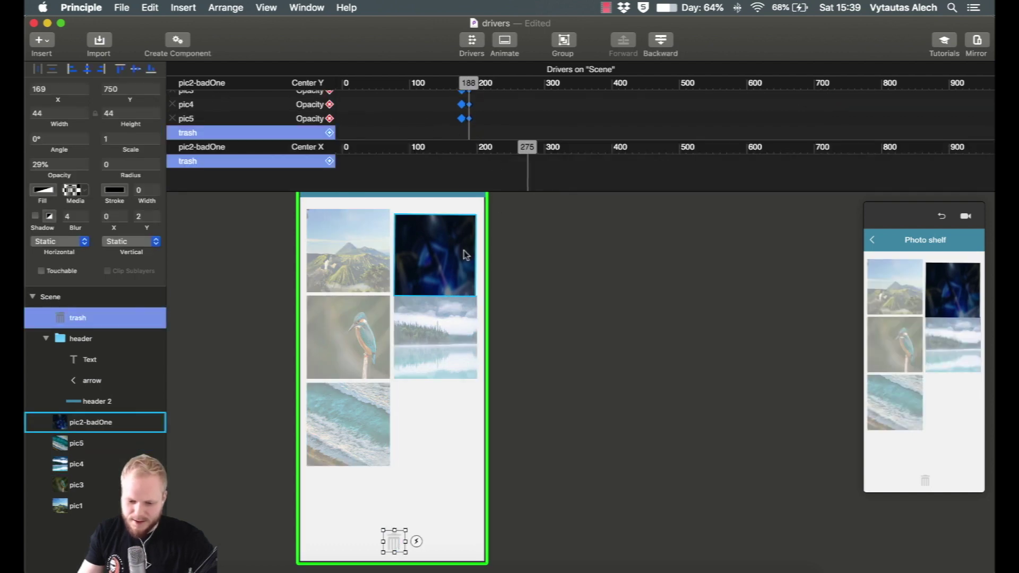
pyautogui.click(330, 133)
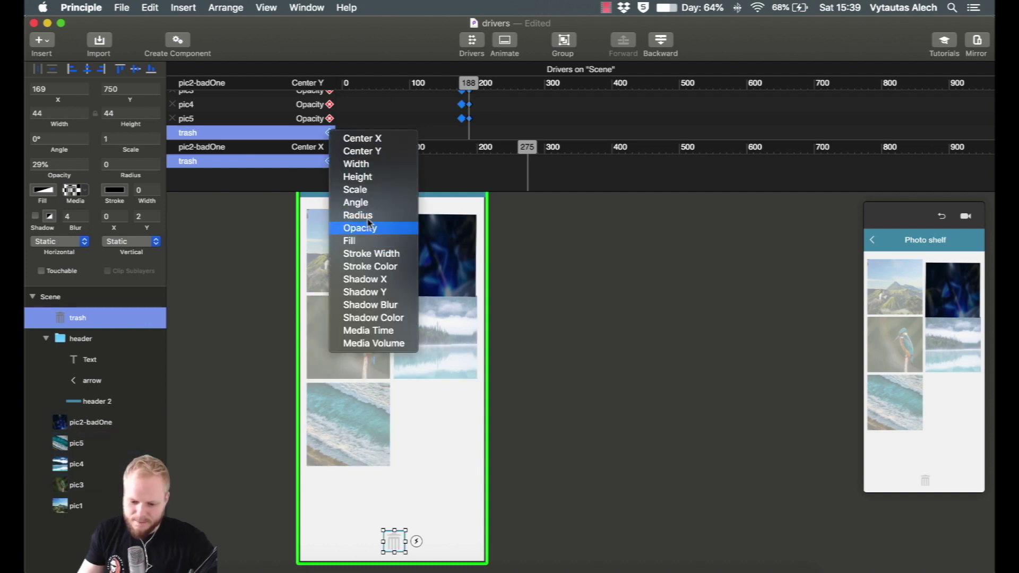
pyautogui.click(367, 190)
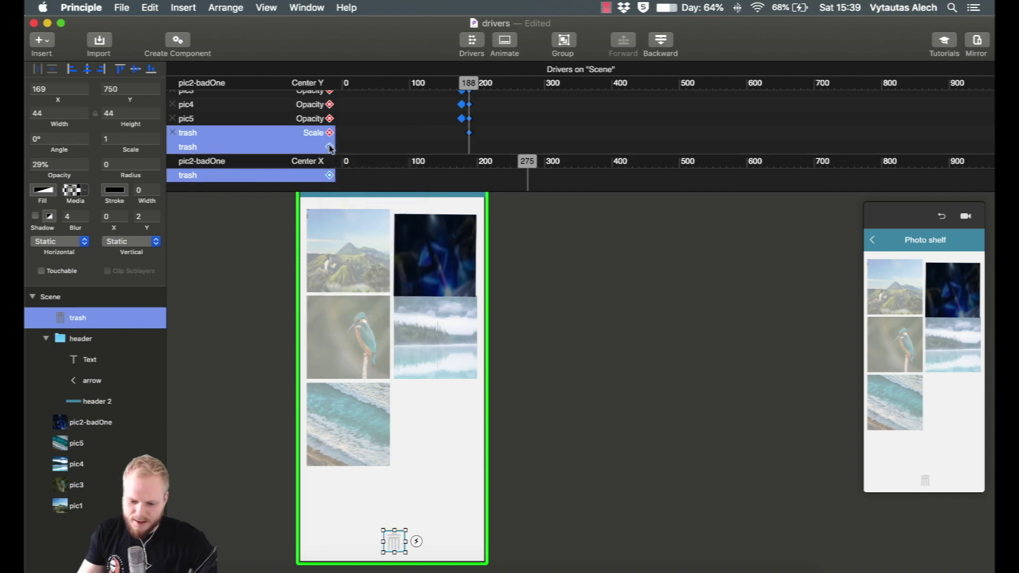
pyautogui.click(329, 147)
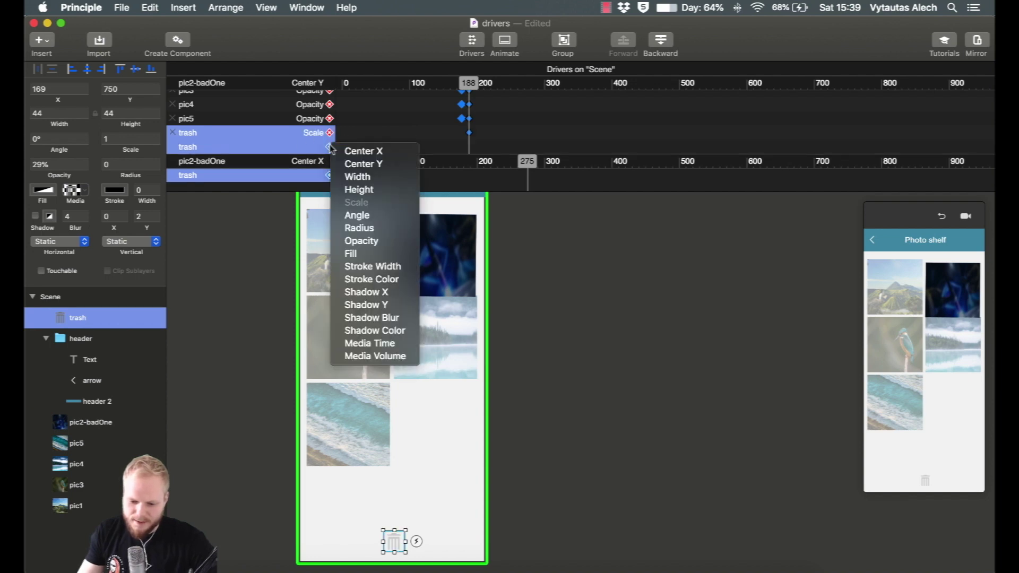
pyautogui.click(362, 241)
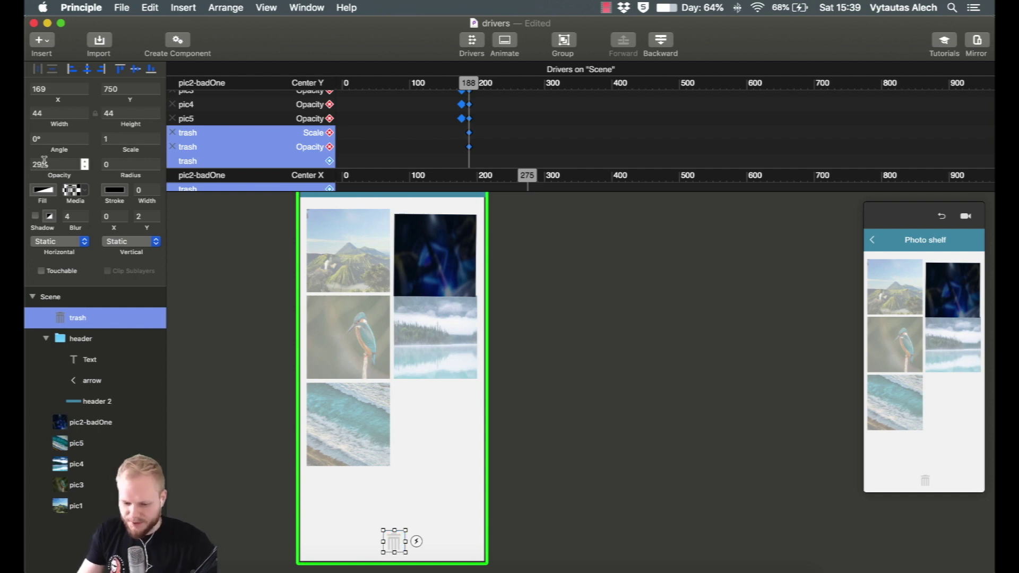
# - At driver point 234, set the trash icon's scale to 1.2 and opacity to 100%, then scrub back
pyautogui.moveTo(468, 87); pyautogui.dragTo(500, 92)
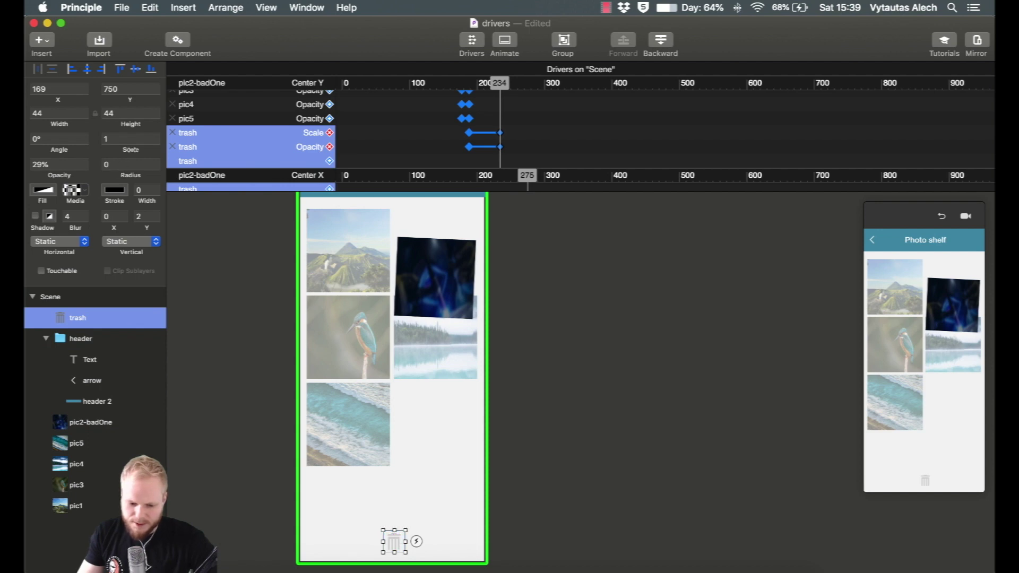
pyautogui.moveTo(130, 150); pyautogui.dragTo(131, 149)
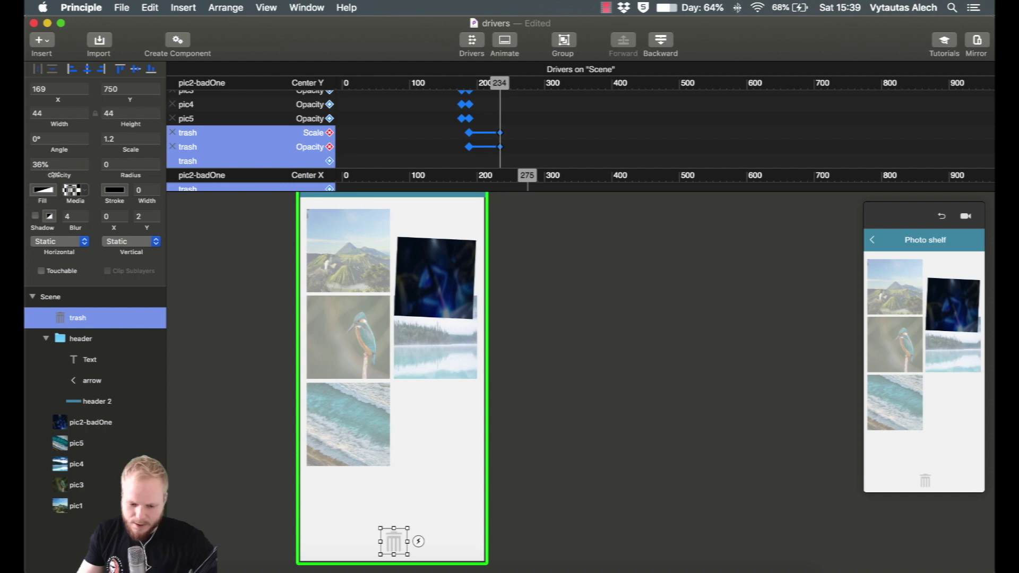
pyautogui.moveTo(72, 175); pyautogui.dragTo(89, 175)
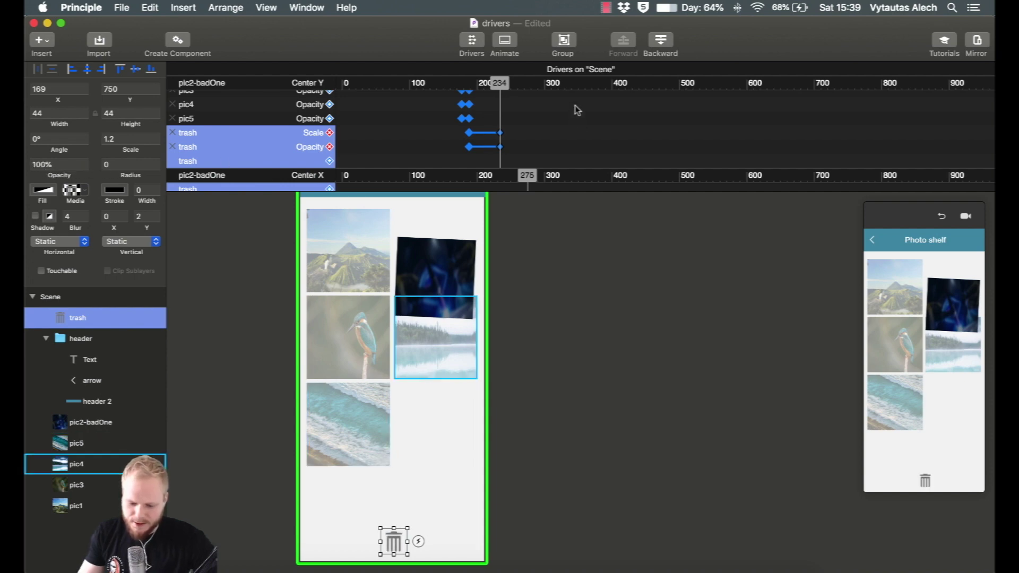
pyautogui.moveTo(500, 83); pyautogui.dragTo(664, 108)
# - Select the trash layer and add Scale and Opacity keyframes at drag position 712
pyautogui.click(670, 132)
pyautogui.scroll(3, 679, 123)
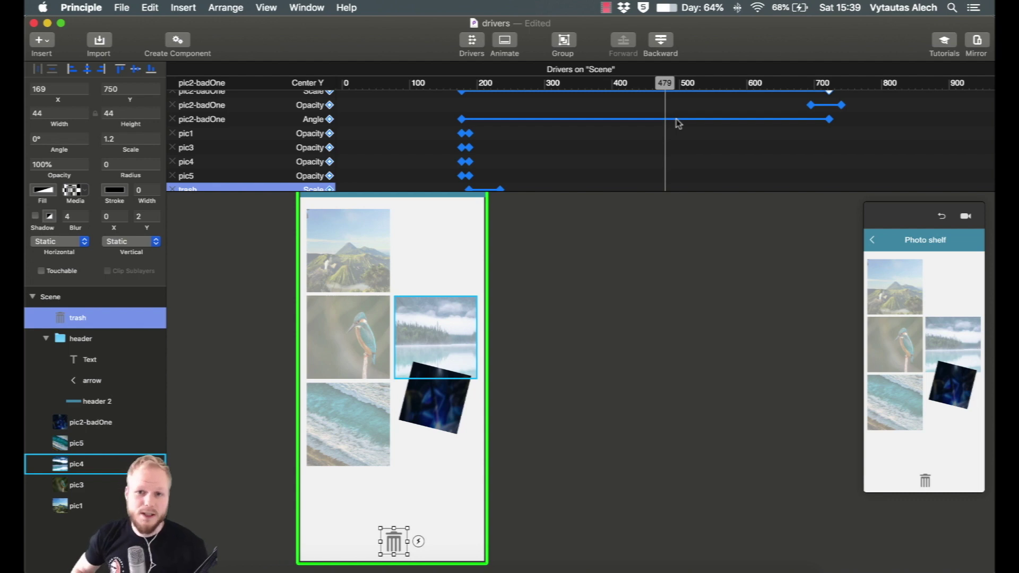
pyautogui.scroll(-2, 706, 132)
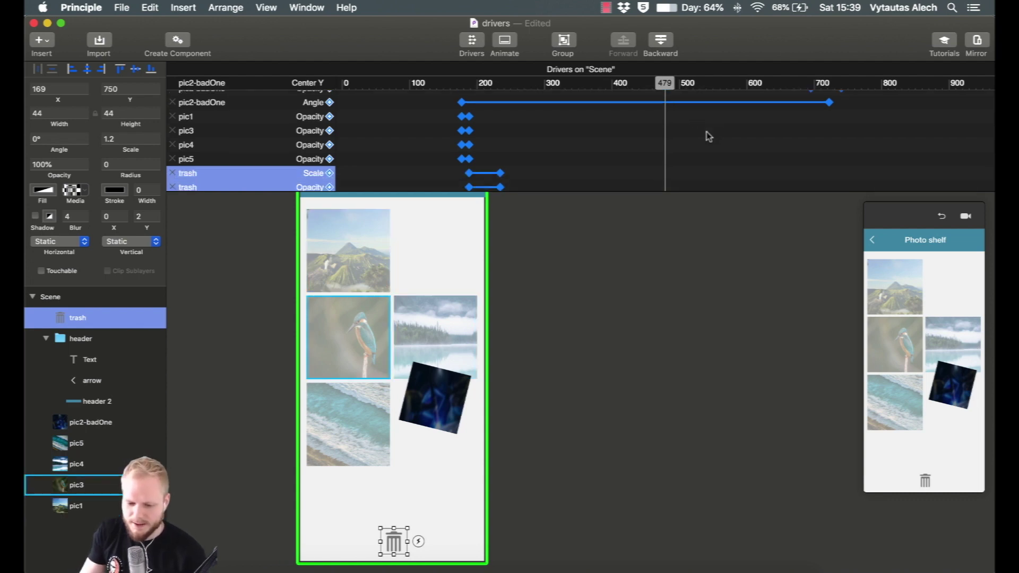
pyautogui.moveTo(665, 85); pyautogui.dragTo(823, 91)
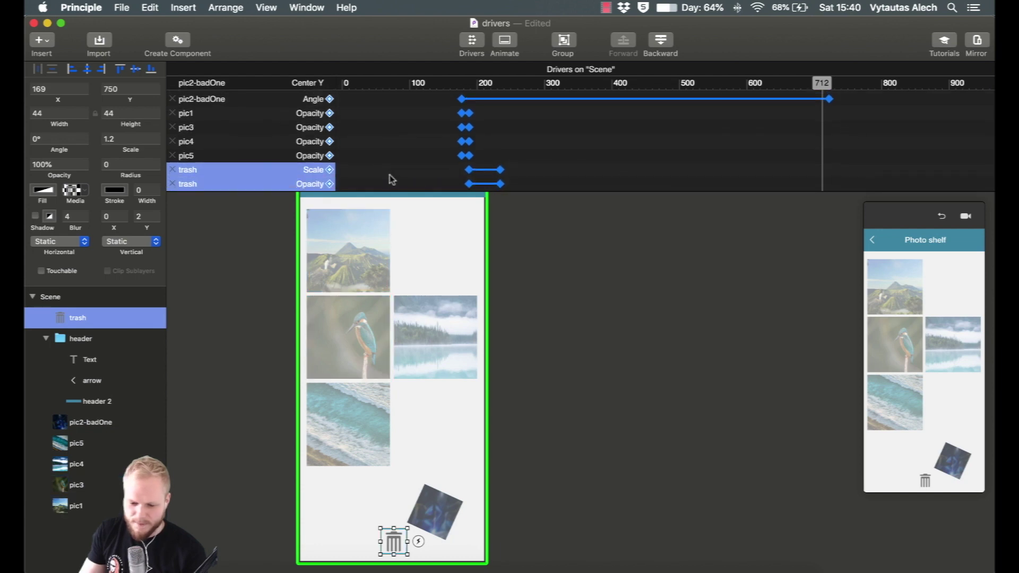
pyautogui.click(329, 169)
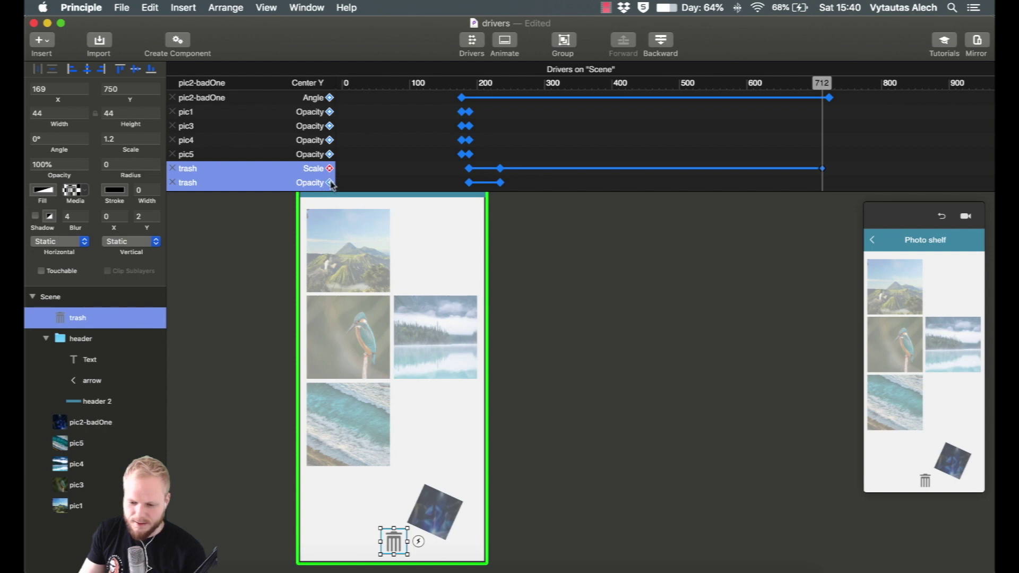
pyautogui.click(329, 183)
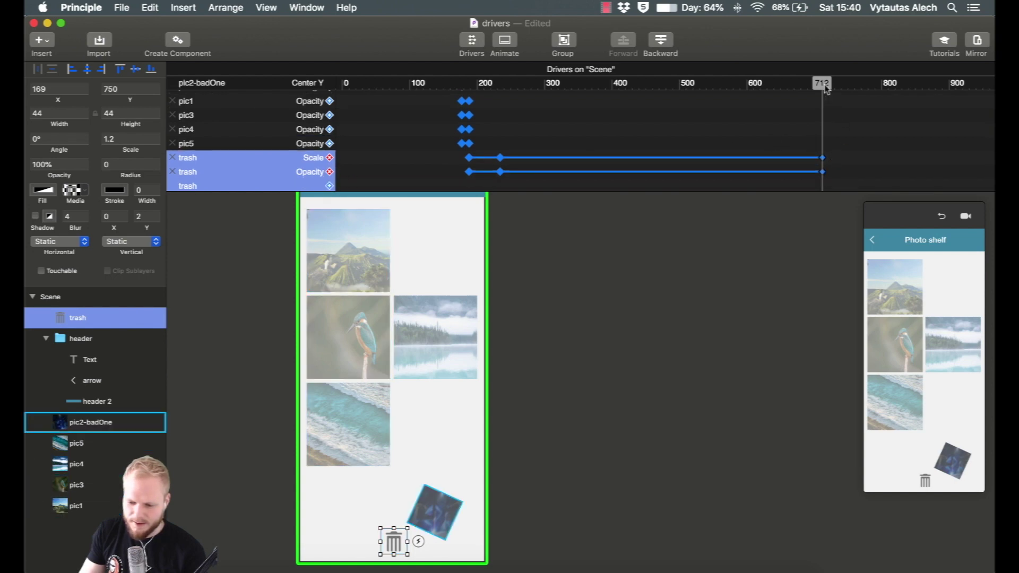
# - At drag position 740, swell the trash icon to scale 1.8
pyautogui.click(831, 151)
pyautogui.click(327, 155)
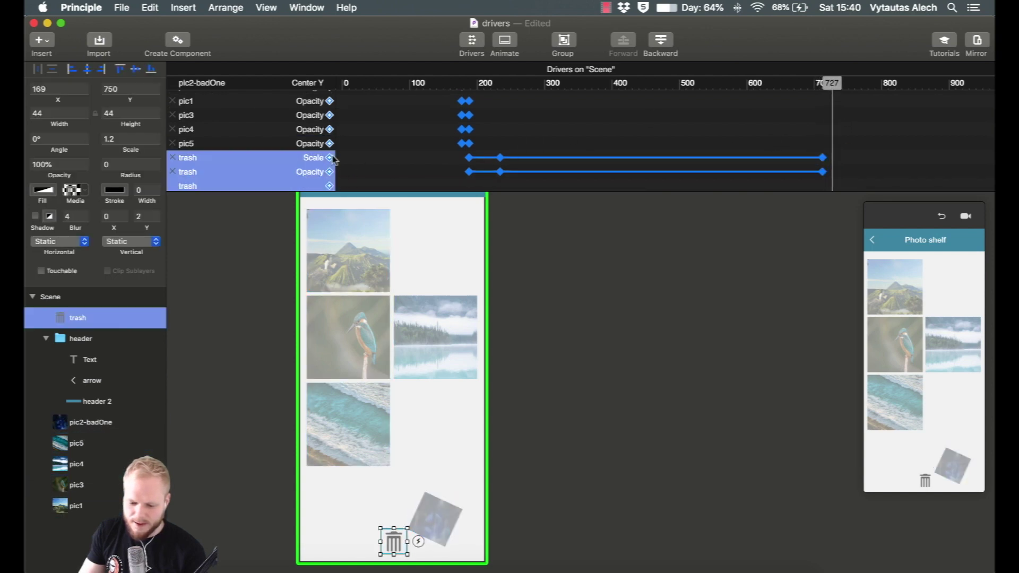
pyautogui.click(841, 84)
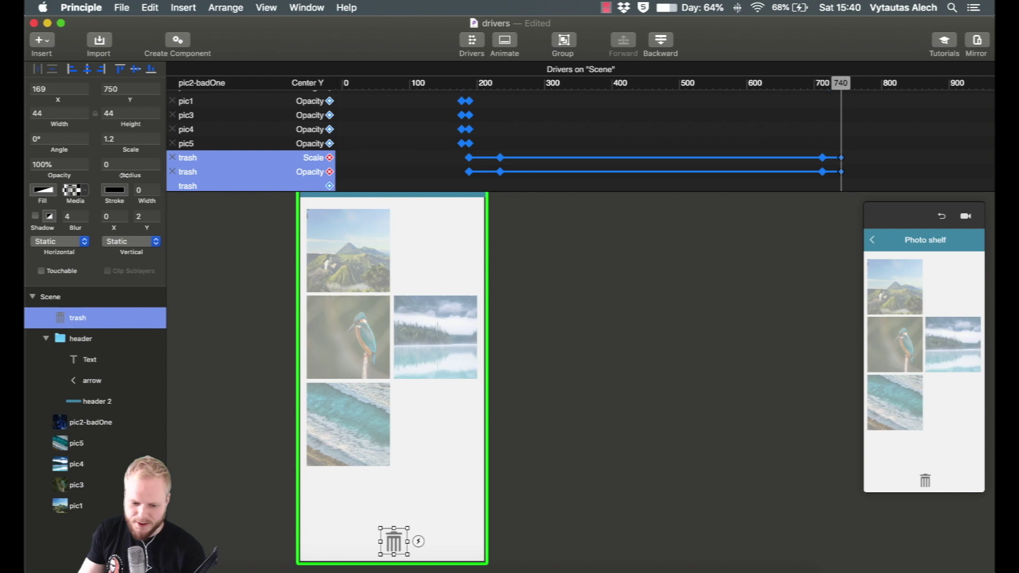
pyautogui.moveTo(127, 152); pyautogui.dragTo(131, 151)
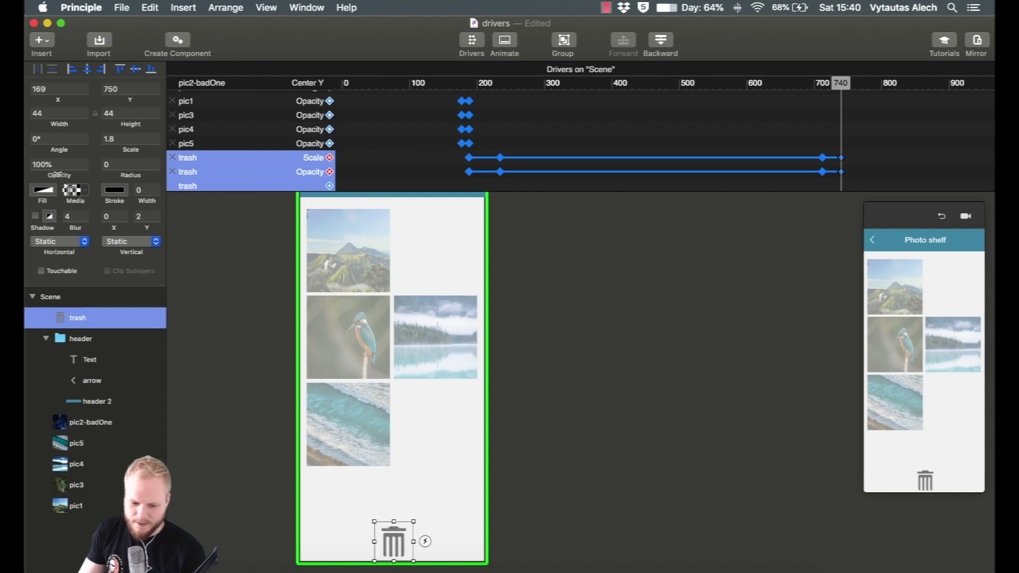
pyautogui.moveTo(837, 93); pyautogui.dragTo(860, 95)
# - At 764, set the trash icon to 29% opacity and scale 1
pyautogui.click(394, 541)
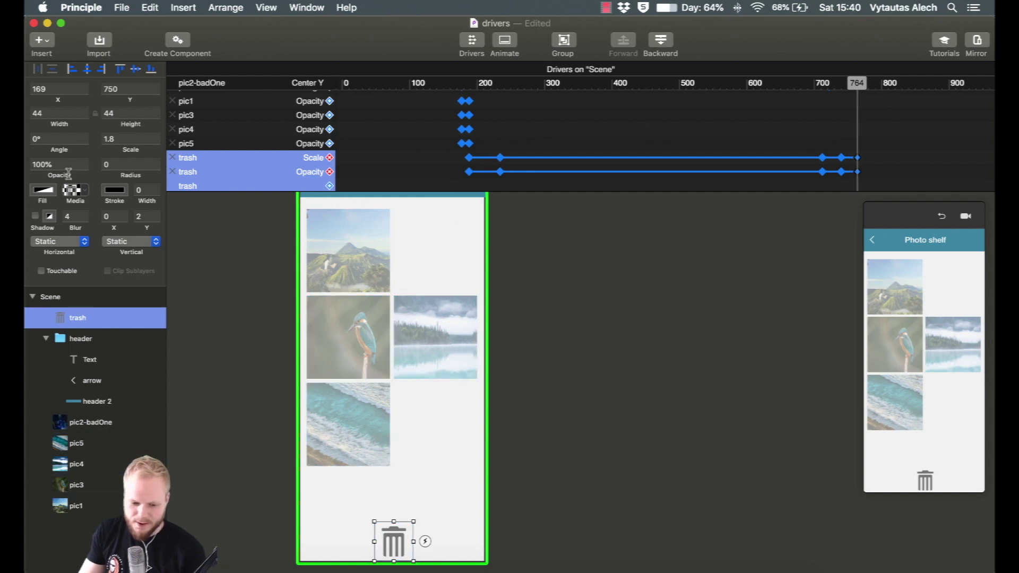
pyautogui.click(44, 164)
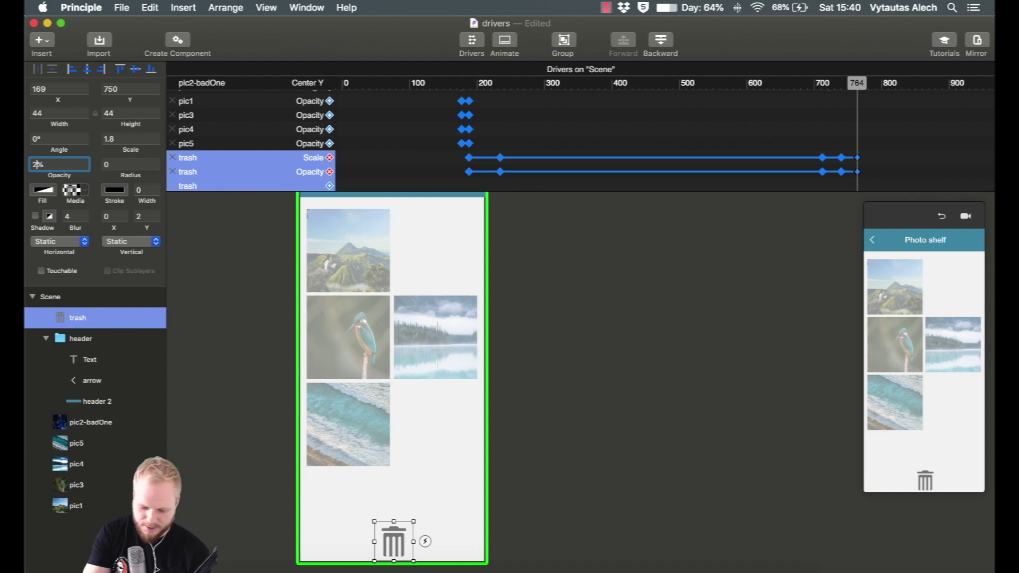
pyautogui.press('Return')
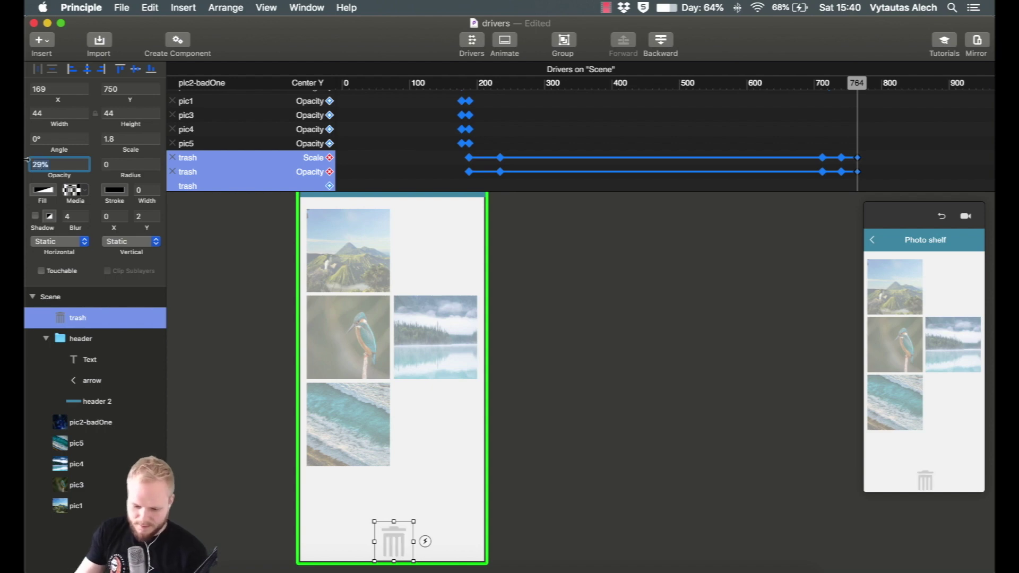
pyautogui.click(117, 139)
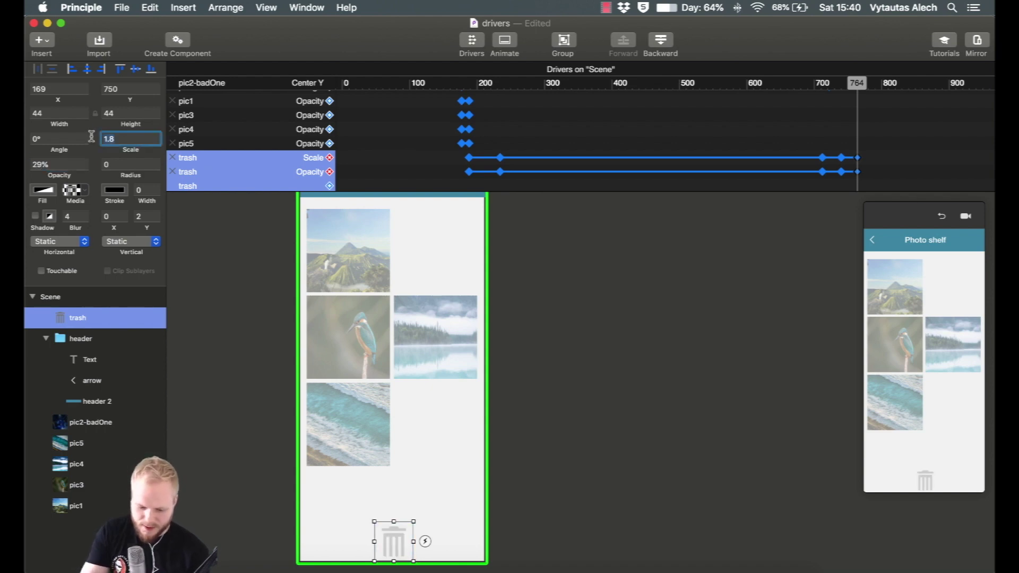
pyautogui.press('Return')
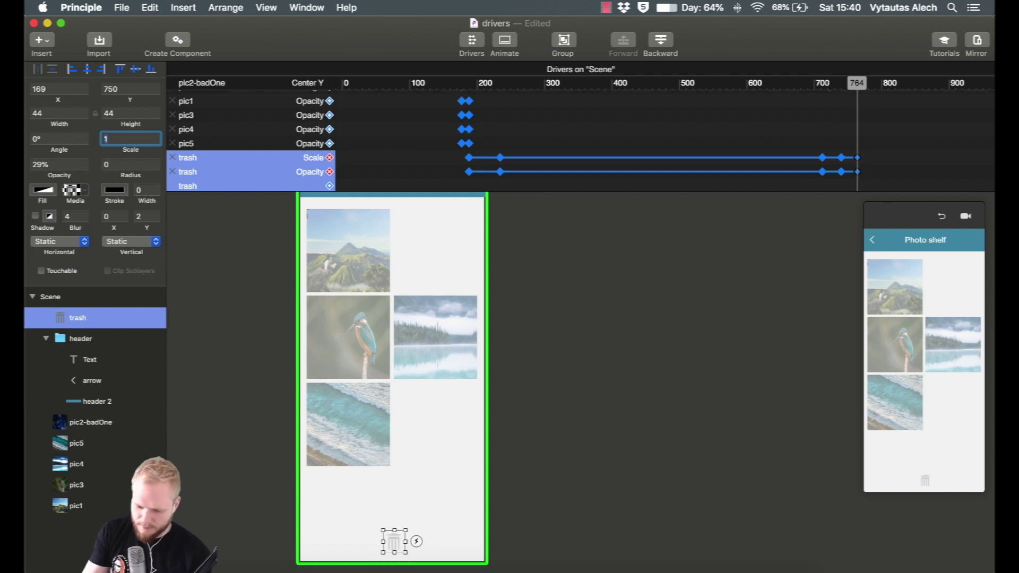
pyautogui.moveTo(856, 83)
pyautogui.mouseDown()
pyautogui.moveTo(798, 96)
pyautogui.moveTo(871, 95)
pyautogui.moveTo(820, 99)
pyautogui.moveTo(861, 98)
pyautogui.mouseUp()
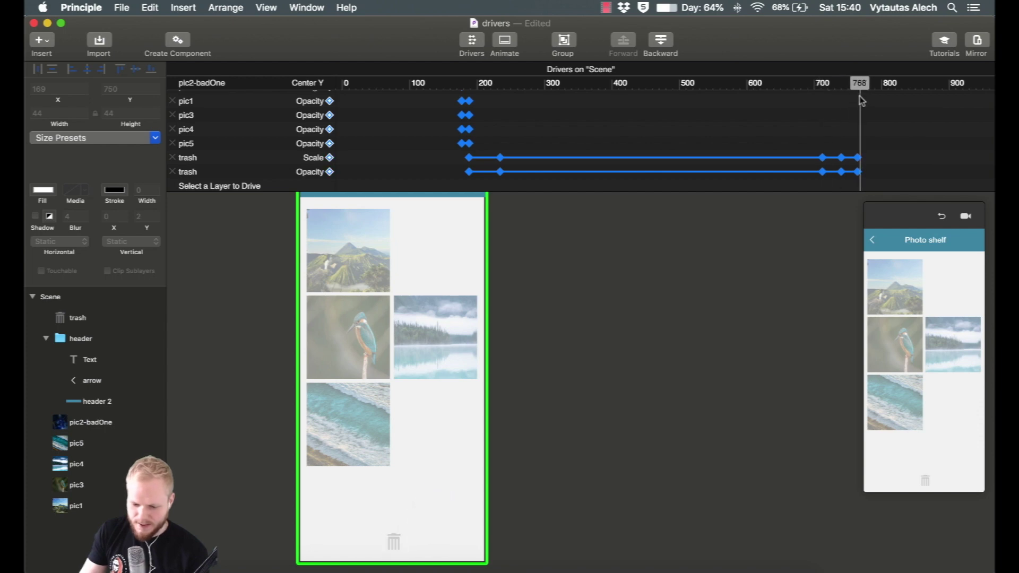
# - Move the driver playhead back to 712 with the trash layer selected
pyautogui.click(822, 158)
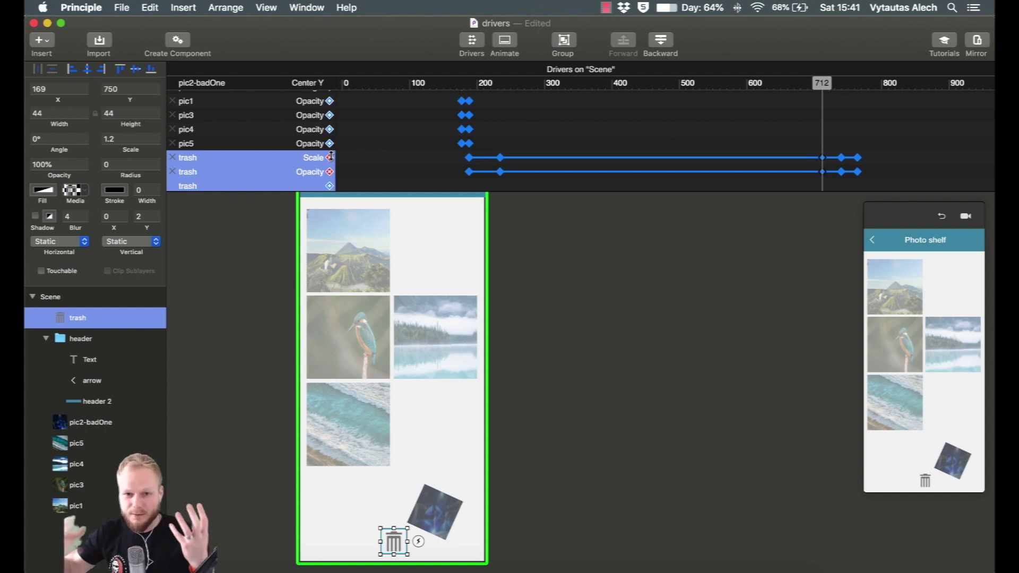
pyautogui.scroll(2, 495, 310)
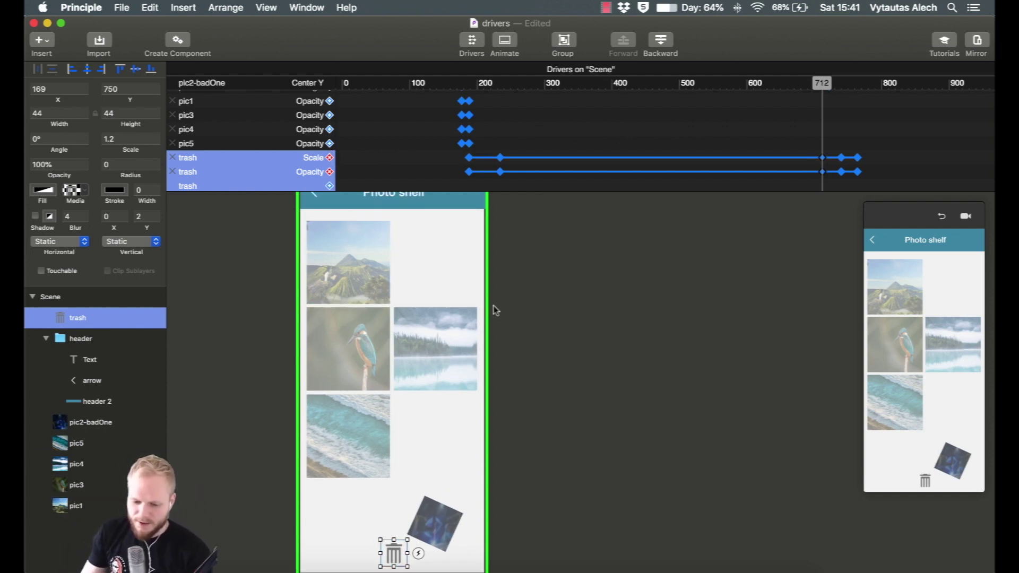
# - Enlarge the preview, test the photo drag, then reset the driver playhead to 177
pyautogui.moveTo(864, 205); pyautogui.dragTo(523, 115)
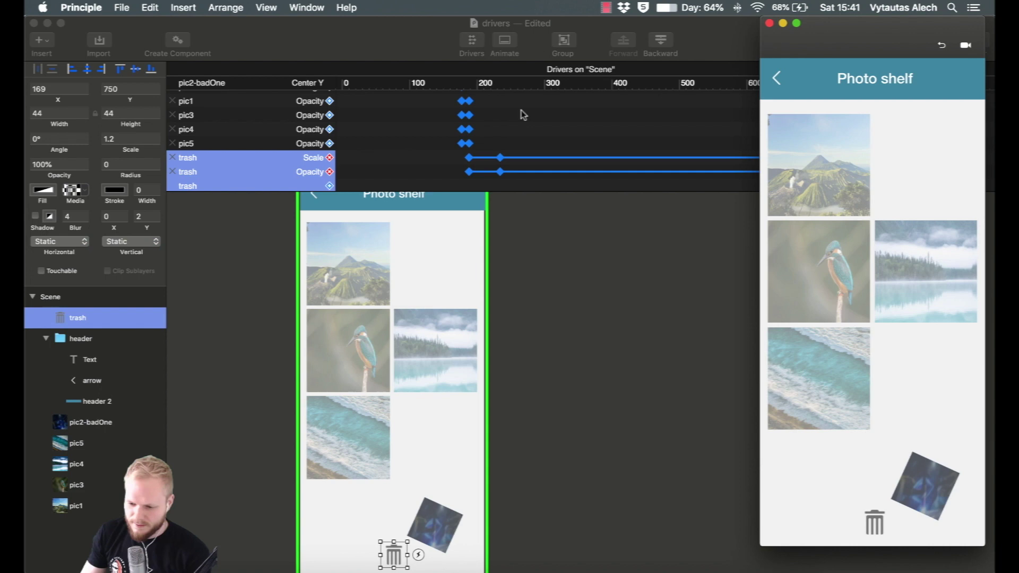
pyautogui.moveTo(832, 36); pyautogui.dragTo(671, 42)
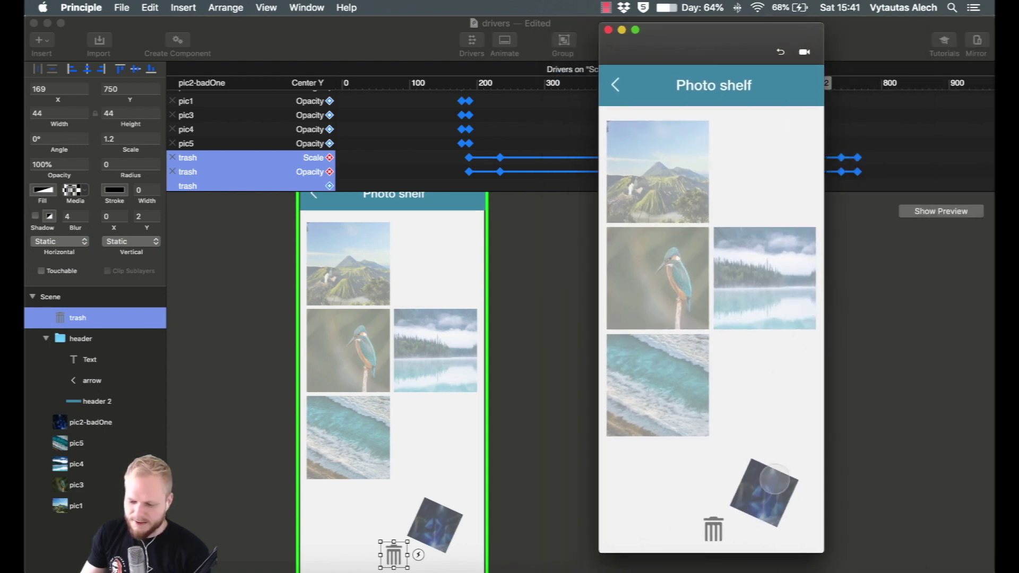
pyautogui.moveTo(769, 481); pyautogui.dragTo(770, 157)
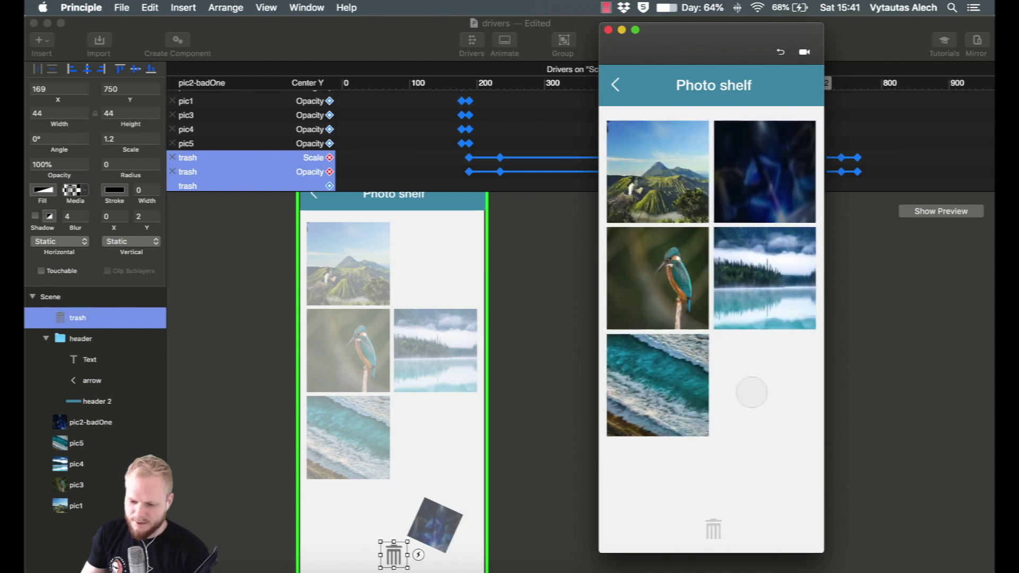
pyautogui.click(469, 74)
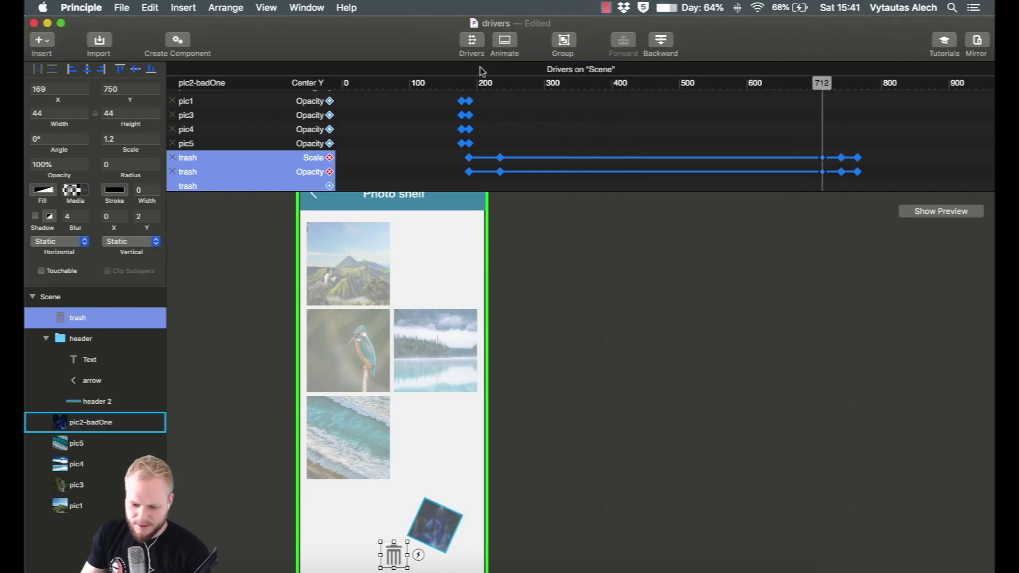
pyautogui.click(480, 81)
pyautogui.moveTo(484, 85); pyautogui.dragTo(461, 86)
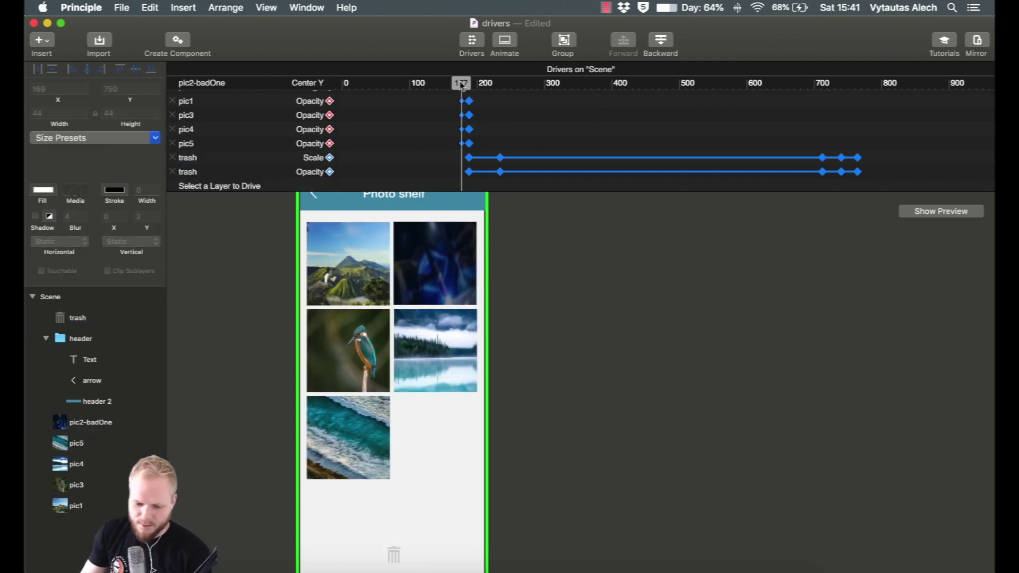
pyautogui.press('super+z')
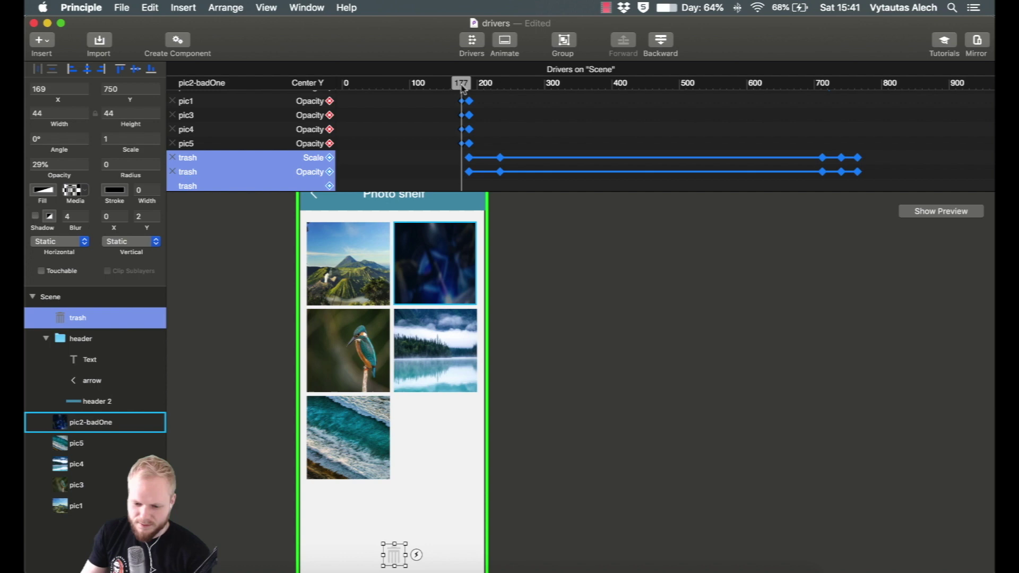
# - Reopen the preview, drop the blurry photo into the trash, then close the preview
pyautogui.click(944, 214)
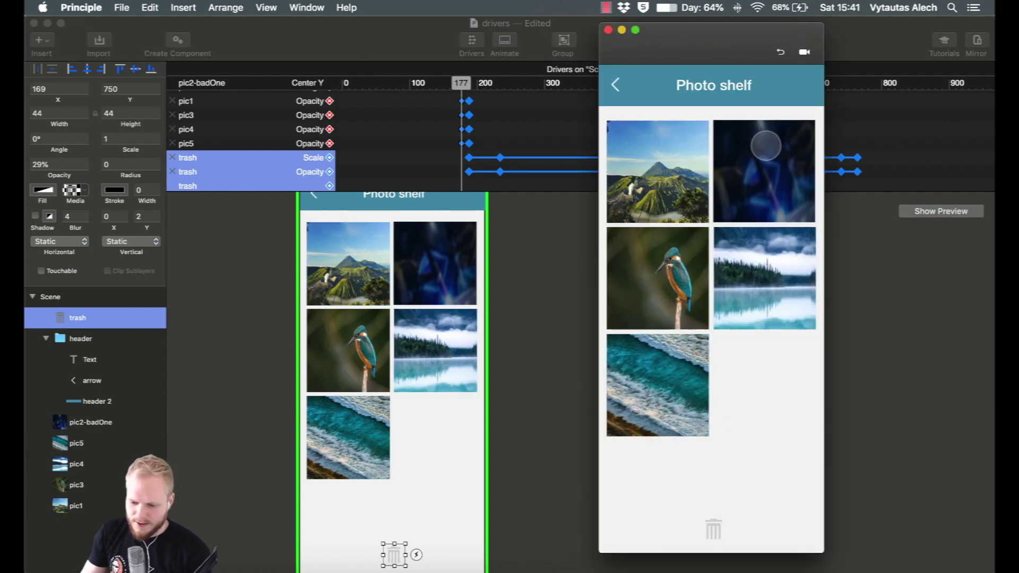
pyautogui.moveTo(766, 156); pyautogui.dragTo(736, 508)
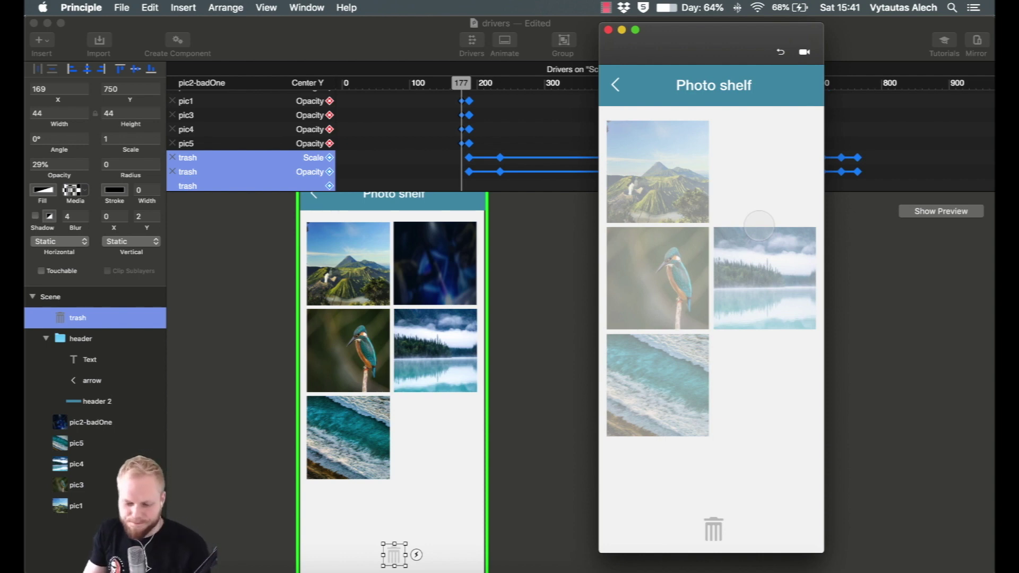
pyautogui.click(608, 31)
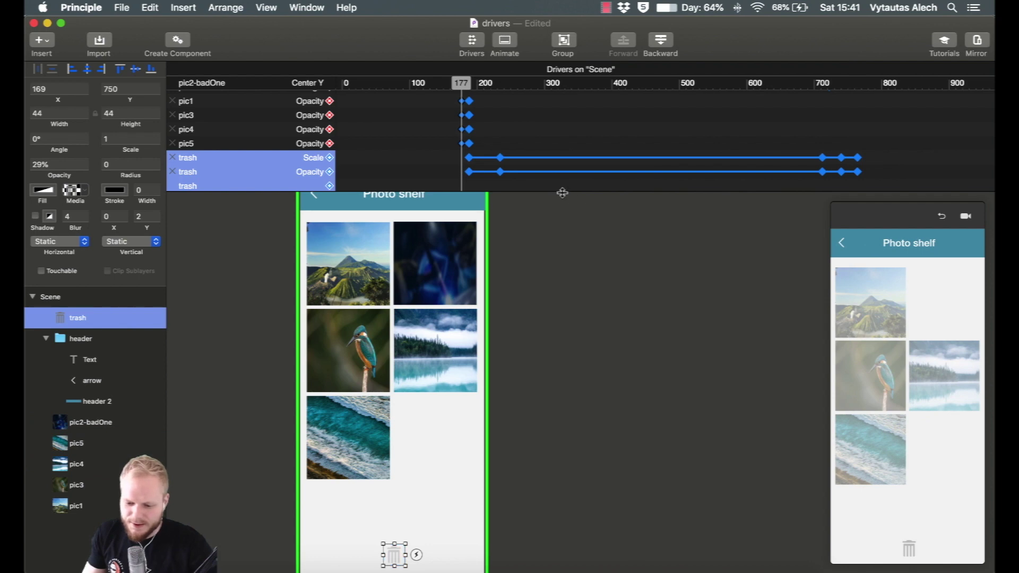
# - Drag the Drivers panel divider upward so all five unfaded photos show on the canvas
pyautogui.moveTo(562, 193); pyautogui.dragTo(563, 410)
pyautogui.scroll(3, 451, 214)
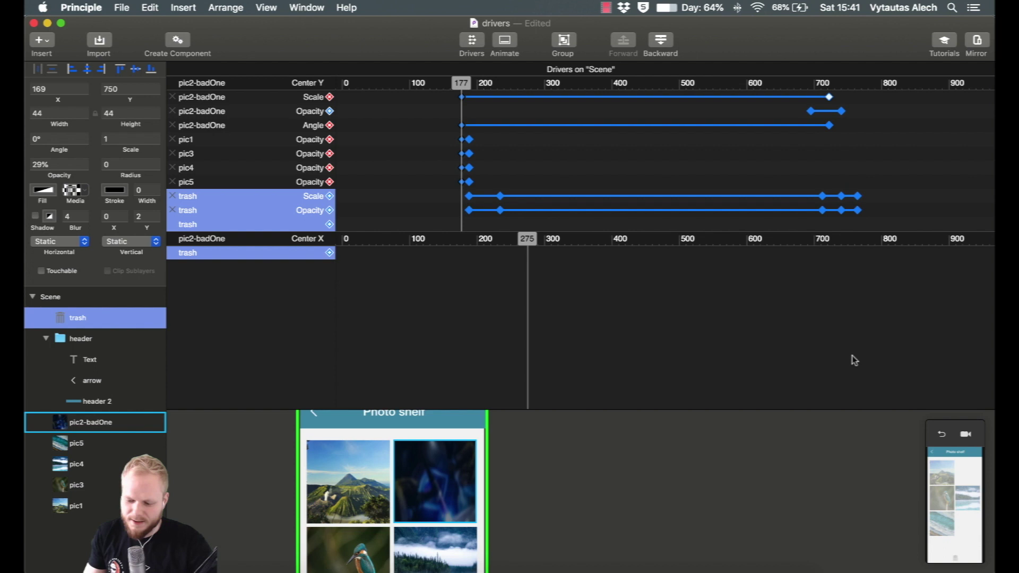
pyautogui.scroll(-3, 455, 502)
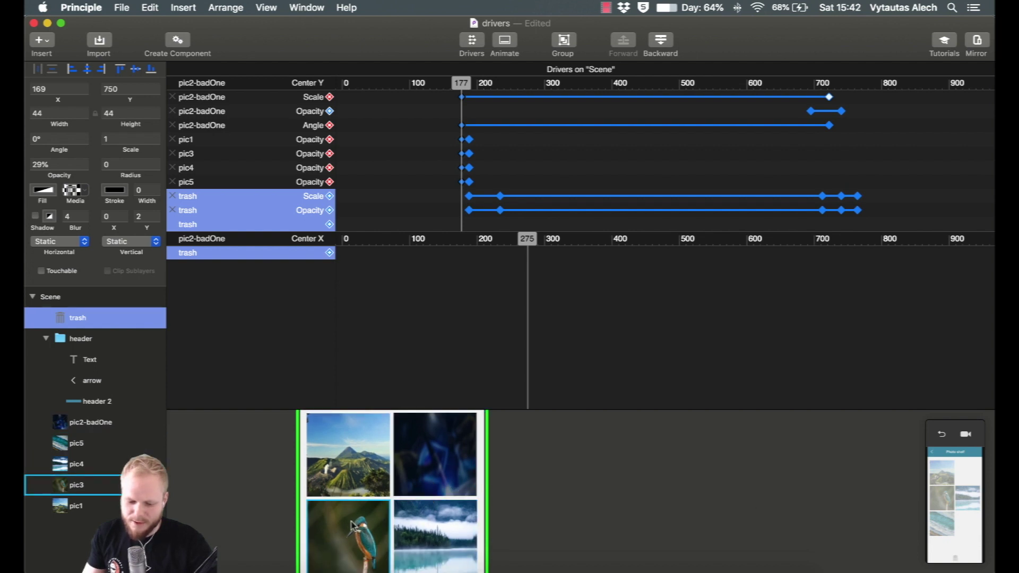
pyautogui.scroll(-5, 404, 509)
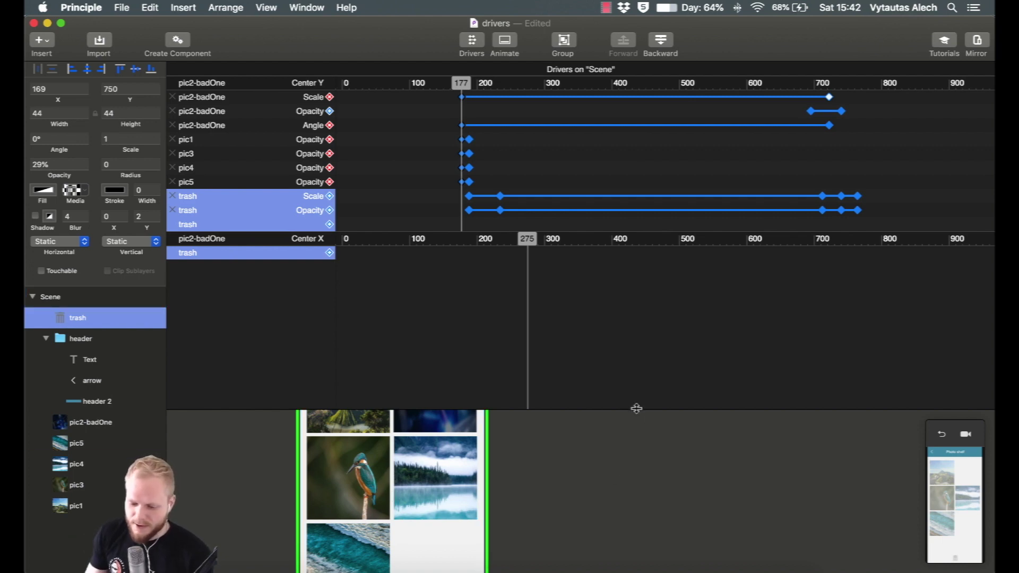
pyautogui.moveTo(637, 408); pyautogui.dragTo(644, 212)
# - Select and collapse the Scene artboard, duplicate it with Cmd+D as Scene 2, then expand Scene
pyautogui.click(561, 346)
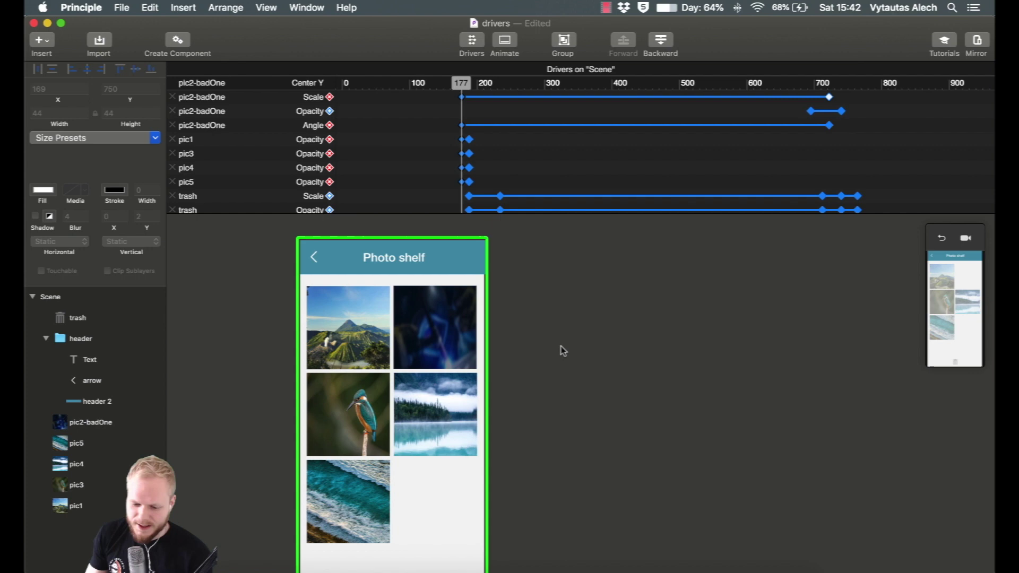
pyautogui.scroll(-3, 561, 346)
pyautogui.scroll(5, 605, 346)
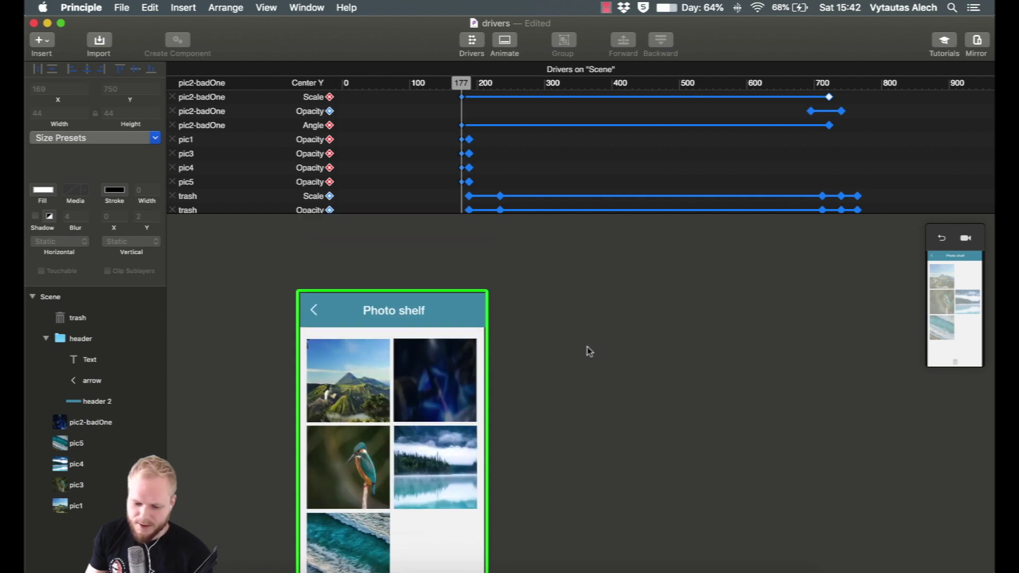
pyautogui.click(52, 297)
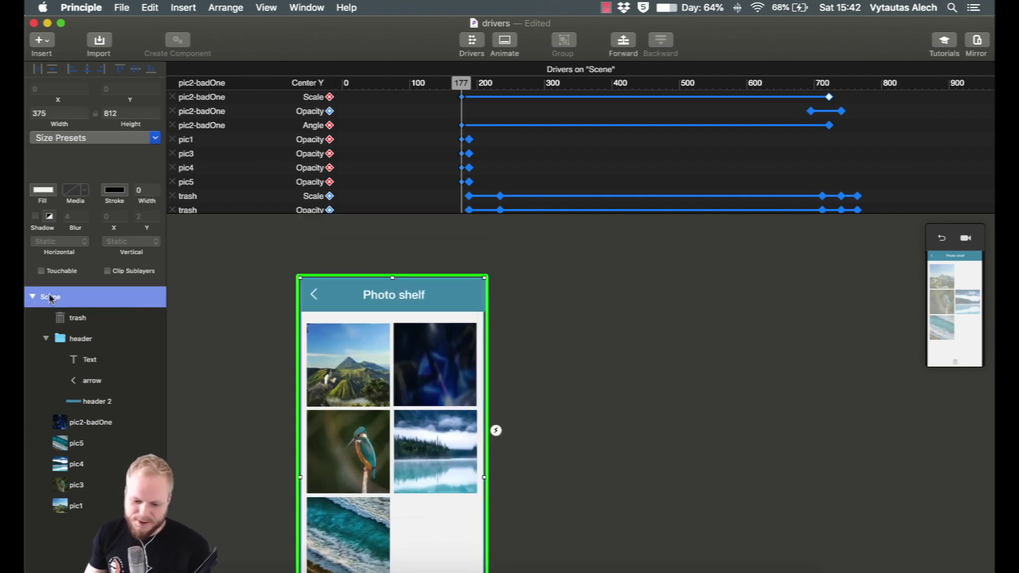
pyautogui.press('Left')
pyautogui.press('super+d')
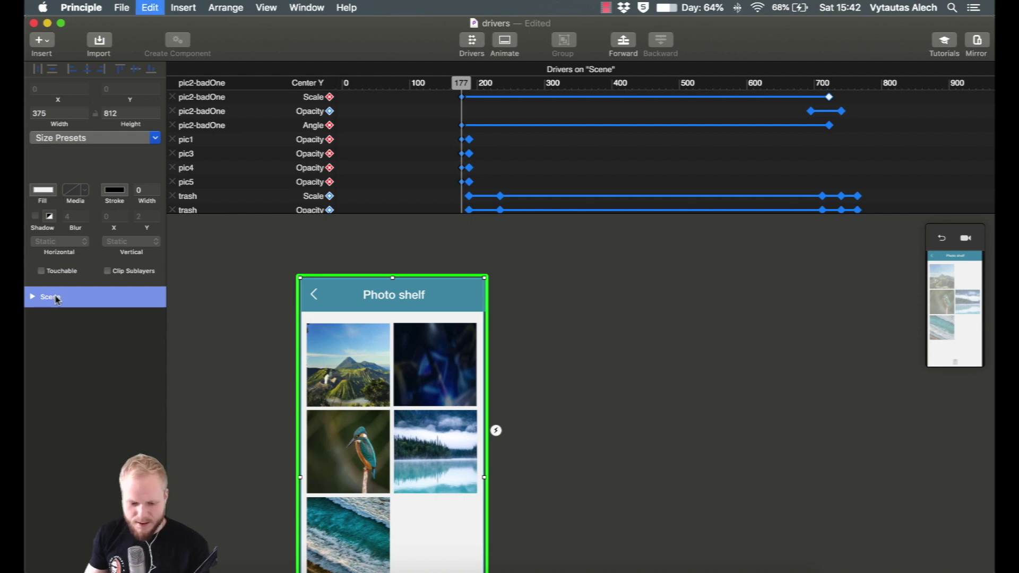
pyautogui.scroll(-2, 718, 397)
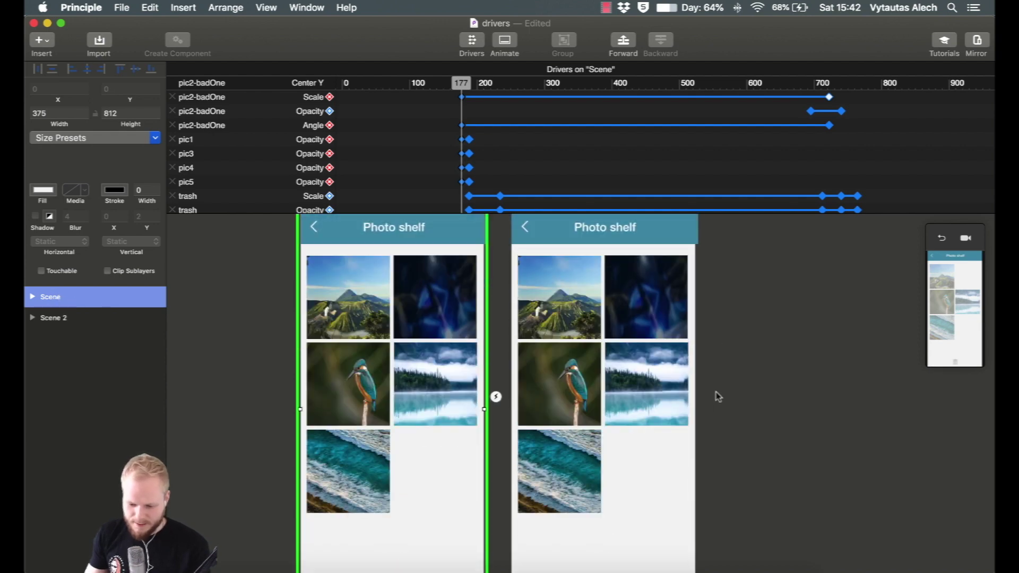
pyautogui.click(33, 298)
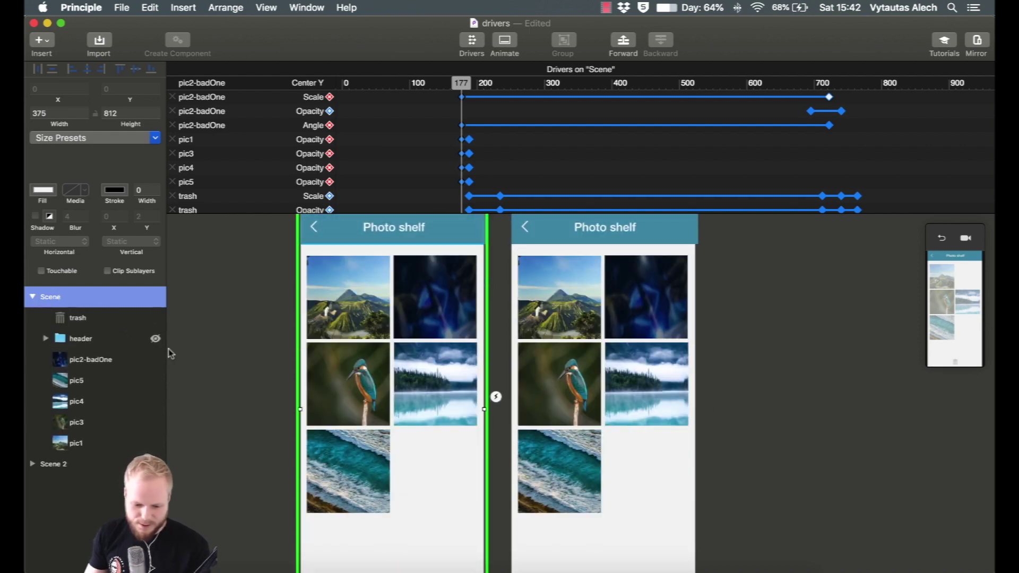
pyautogui.scroll(-2, 672, 380)
# - In Scene 2, drop pic2-badOne onto the trash icon
pyautogui.click(653, 239)
pyautogui.moveTo(652, 238); pyautogui.dragTo(605, 531)
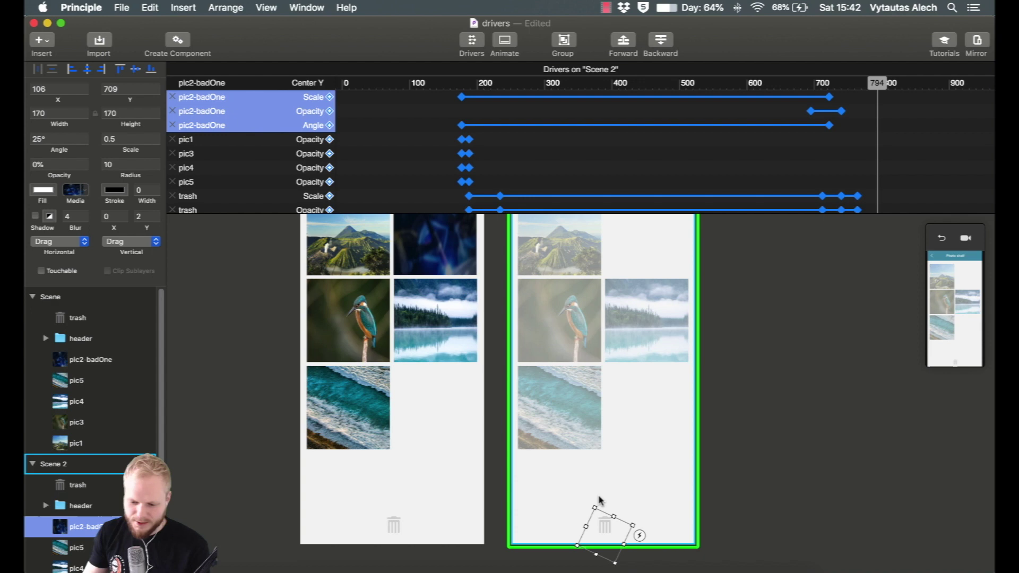
pyautogui.scroll(1, 639, 379)
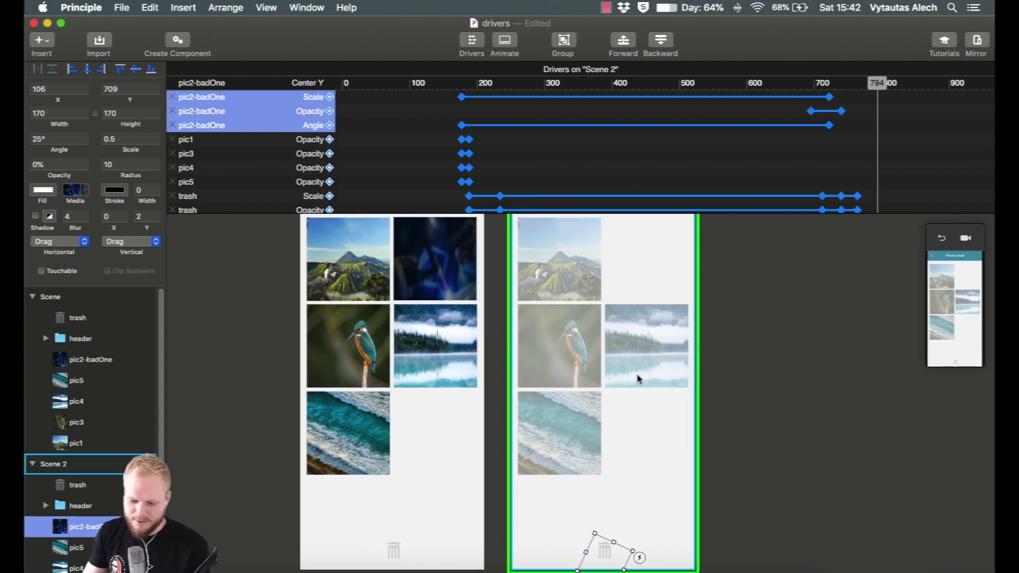
pyautogui.scroll(2, 639, 379)
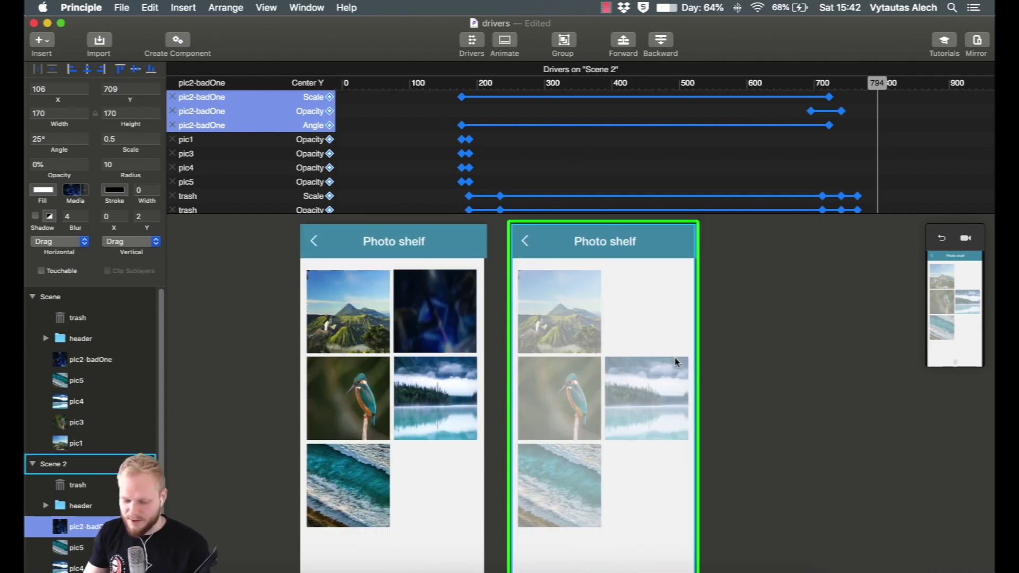
pyautogui.scroll(-2, 676, 362)
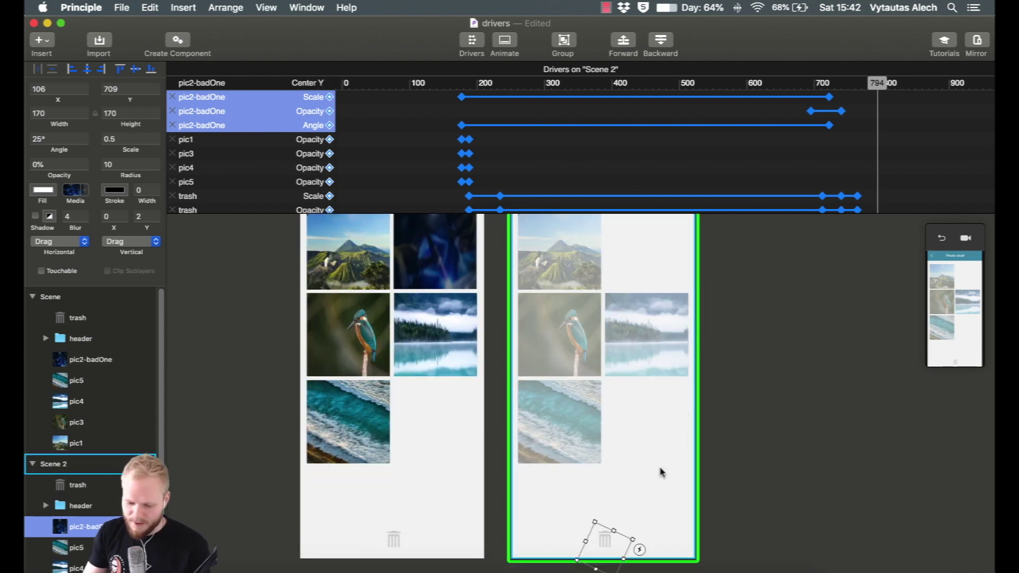
# - Set pic1, pic3, pic4 and pic5 in Scene 2 to 100% opacity
pyautogui.click(785, 425)
pyautogui.scroll(1, 587, 295)
pyautogui.scroll(1, 584, 293)
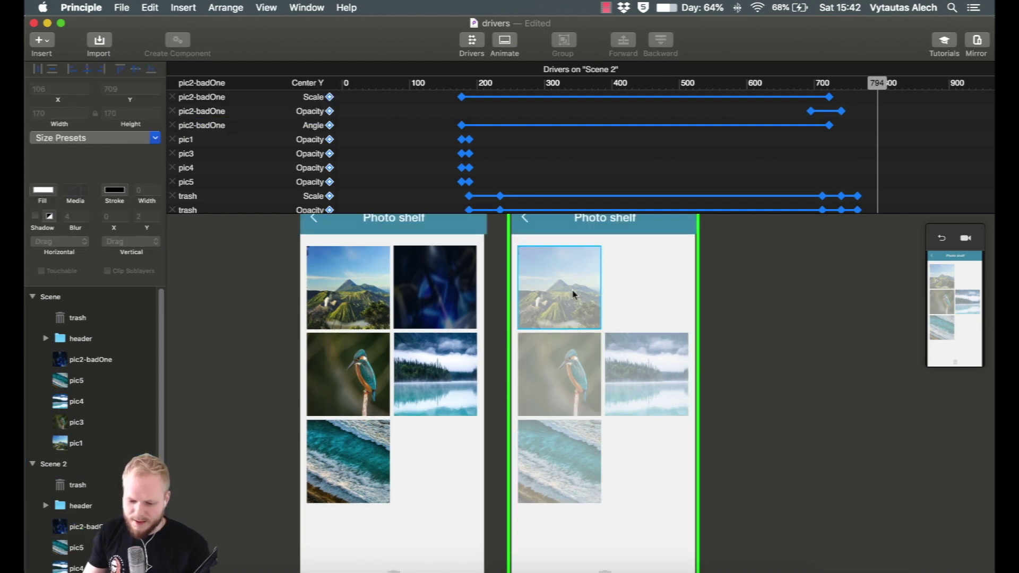
pyautogui.click(572, 295)
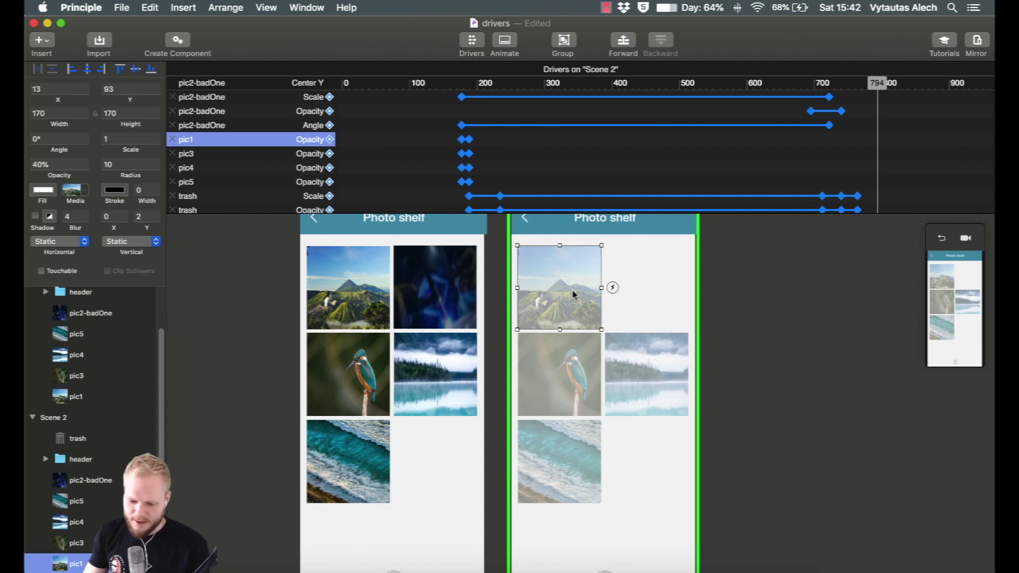
pyautogui.keyDown('shift'); pyautogui.click(568, 381); pyautogui.keyUp('shift')
pyautogui.keyDown('shift'); pyautogui.click(609, 375); pyautogui.keyUp('shift')
pyautogui.keyDown('shift'); pyautogui.click(568, 471); pyautogui.keyUp('shift')
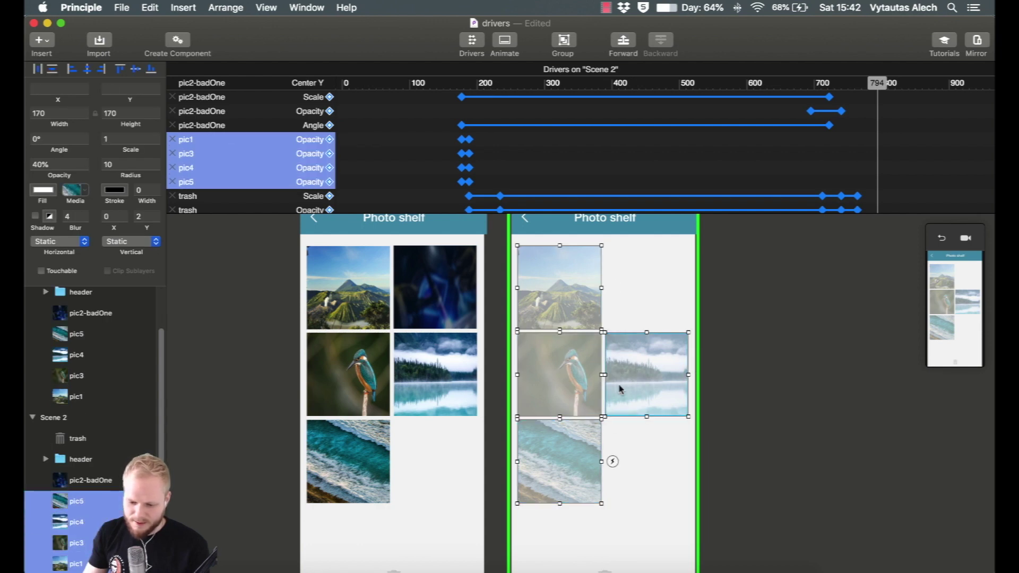
pyautogui.scroll(2, 620, 389)
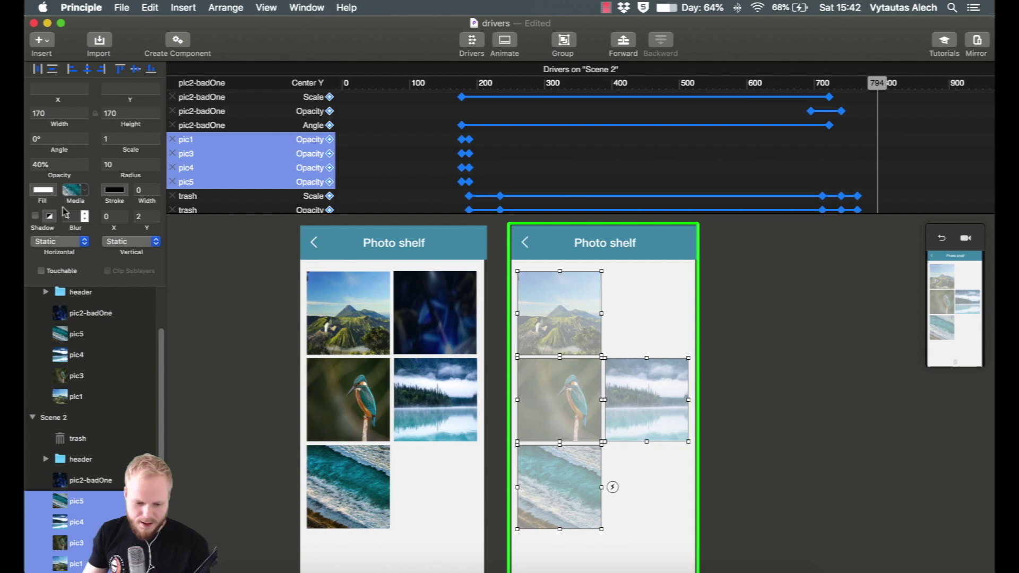
pyautogui.doubleClick(45, 165)
pyautogui.write('100')
pyautogui.press('Return')
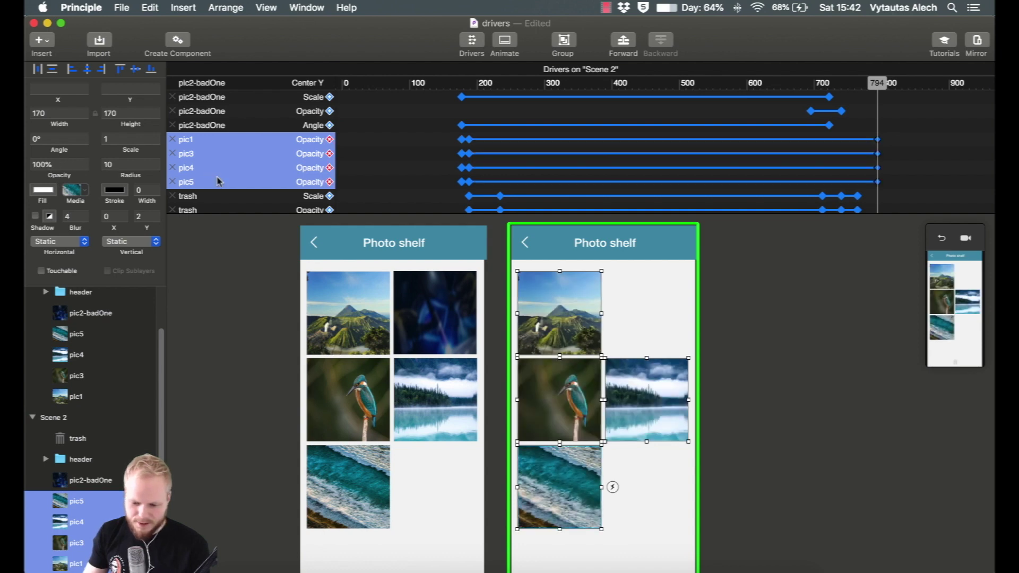
pyautogui.scroll(-3, 715, 363)
pyautogui.scroll(3, 716, 363)
pyautogui.click(735, 349)
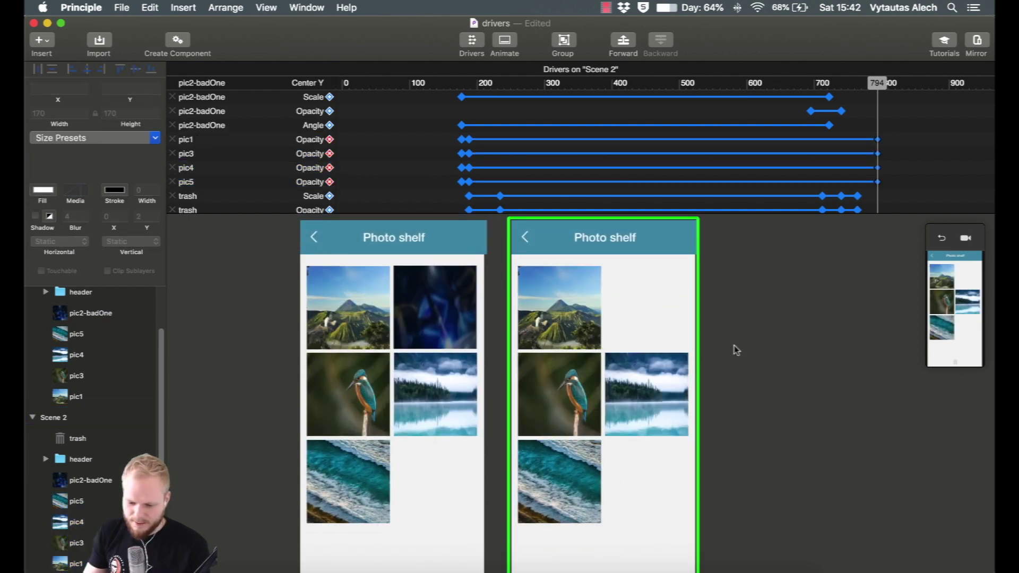
# - Close the Drivers panel and place kingfisher top-right, lake below mountain, waves beside lake
pyautogui.moveTo(577, 389); pyautogui.dragTo(643, 316)
pyautogui.moveTo(647, 384); pyautogui.dragTo(562, 381)
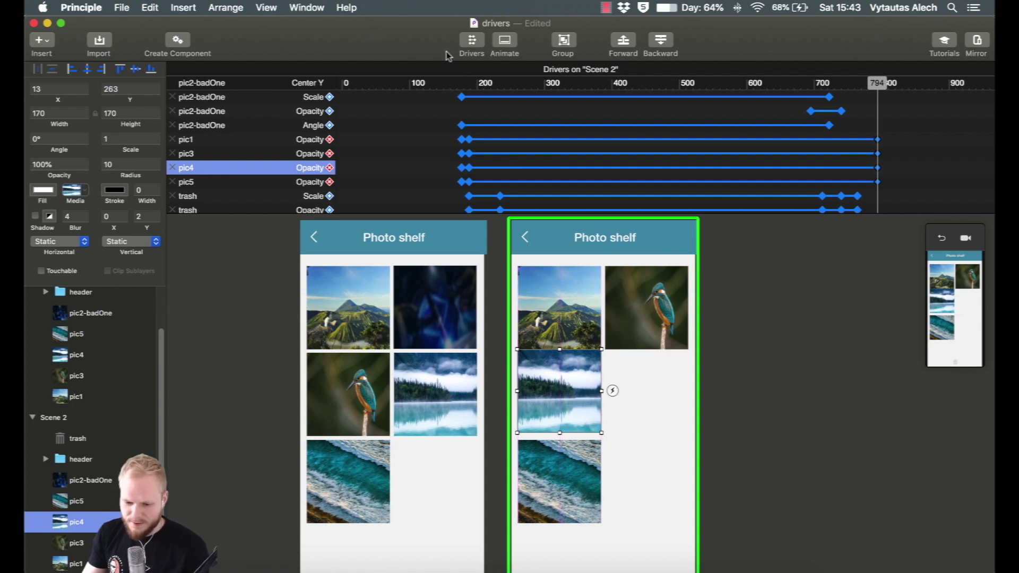
pyautogui.click(471, 43)
pyautogui.click(581, 256)
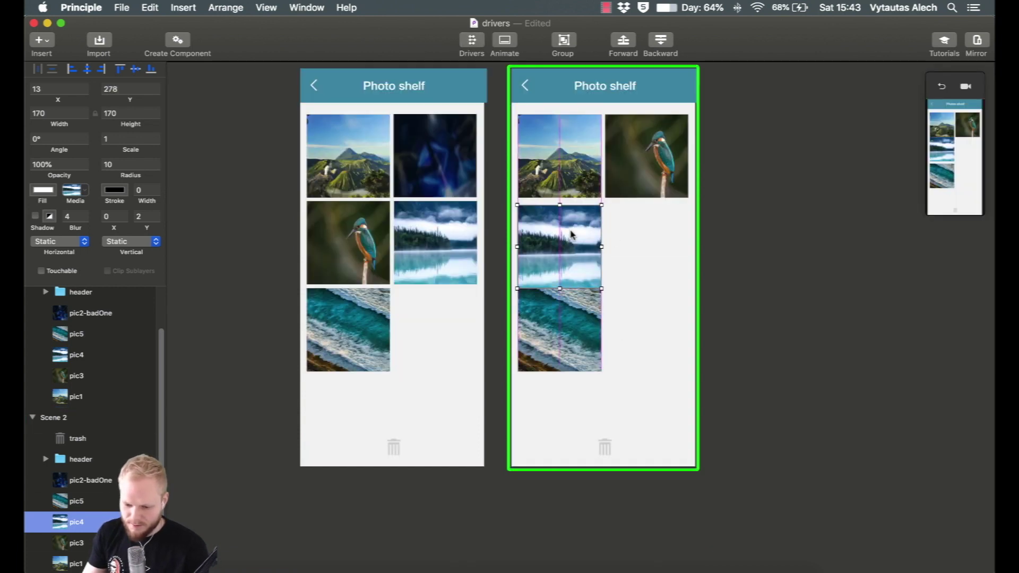
pyautogui.moveTo(572, 231); pyautogui.dragTo(572, 235)
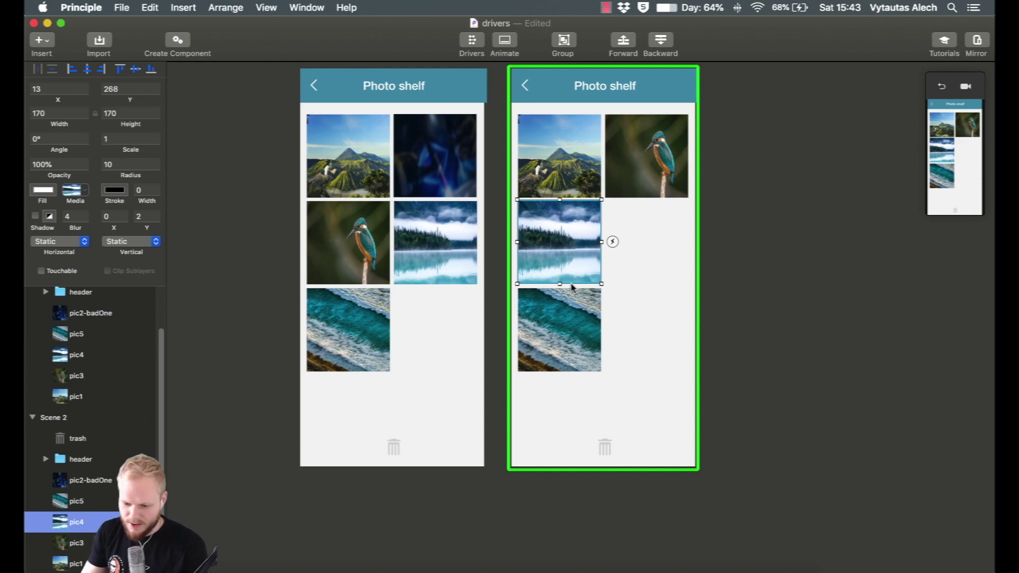
pyautogui.moveTo(565, 326); pyautogui.dragTo(652, 238)
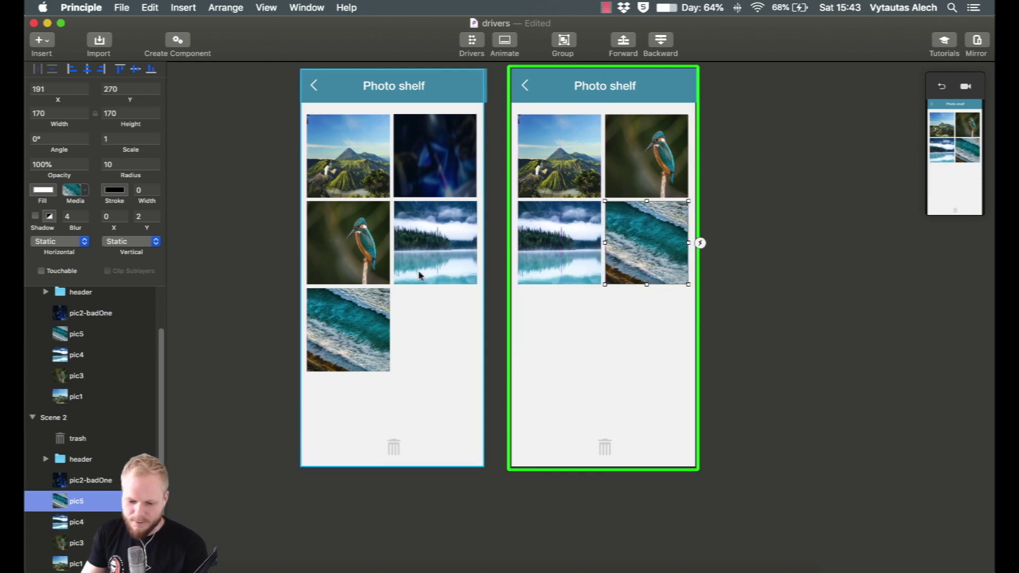
pyautogui.click(610, 391)
pyautogui.scroll(5, 628, 312)
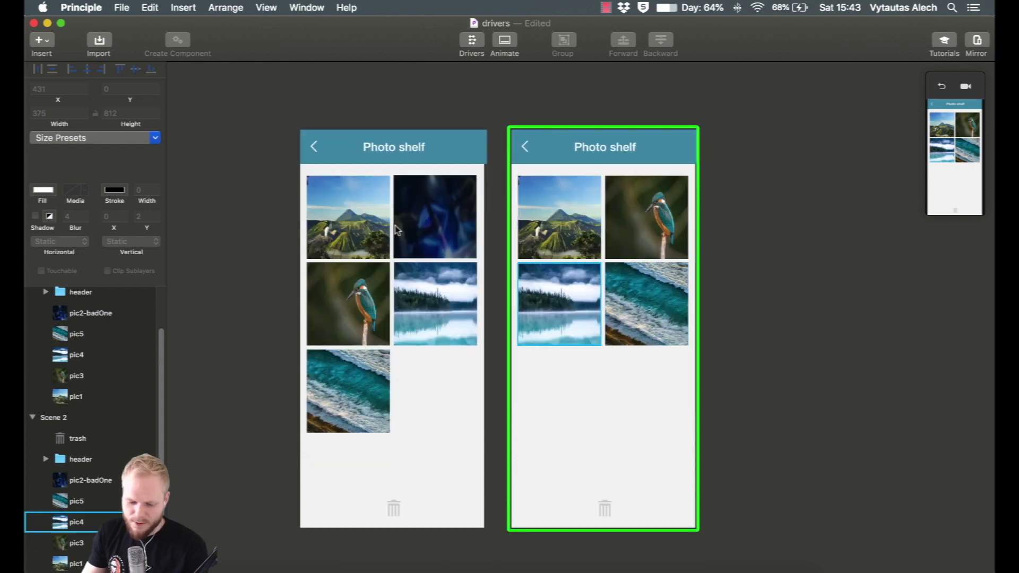
# - Give pic2-badOne in Scene a Drag Ends trigger that transitions to Scene 2
pyautogui.click(448, 215)
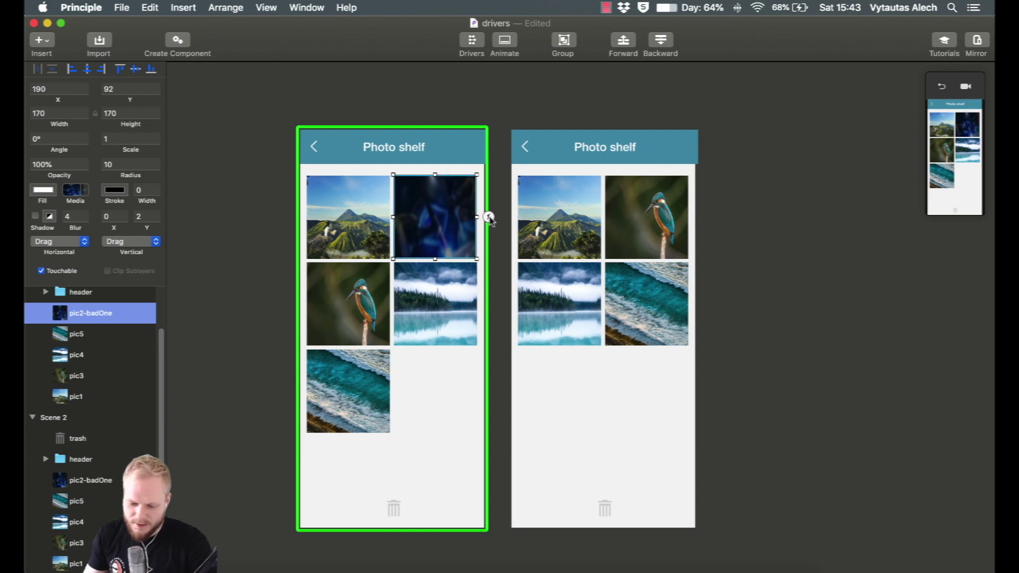
pyautogui.click(488, 217)
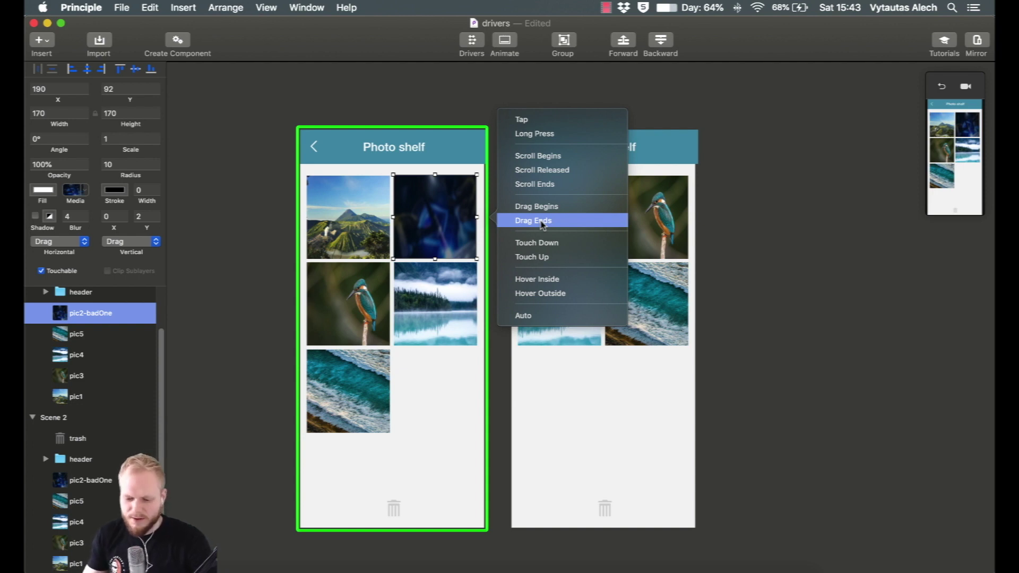
pyautogui.click(562, 221)
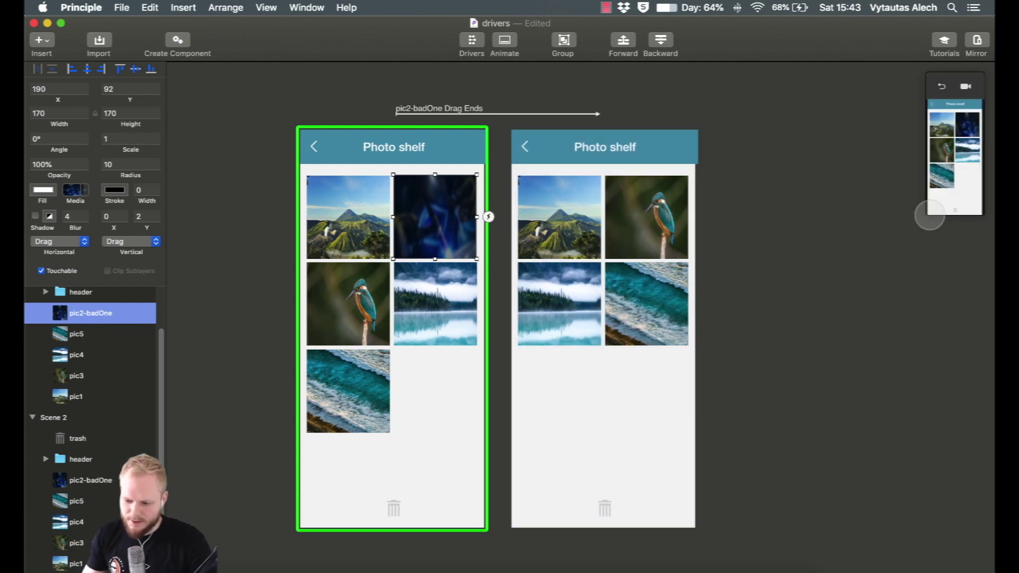
# - Enlarge and shift the preview window left, then drag pic2 into the preview's trash
pyautogui.moveTo(928, 215); pyautogui.dragTo(440, 435)
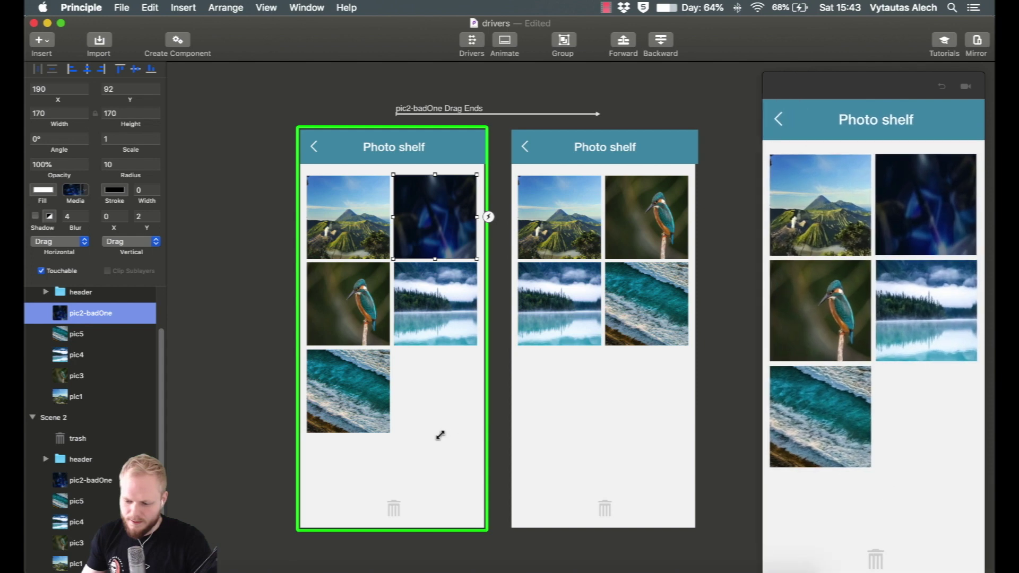
pyautogui.moveTo(853, 90); pyautogui.dragTo(762, 97)
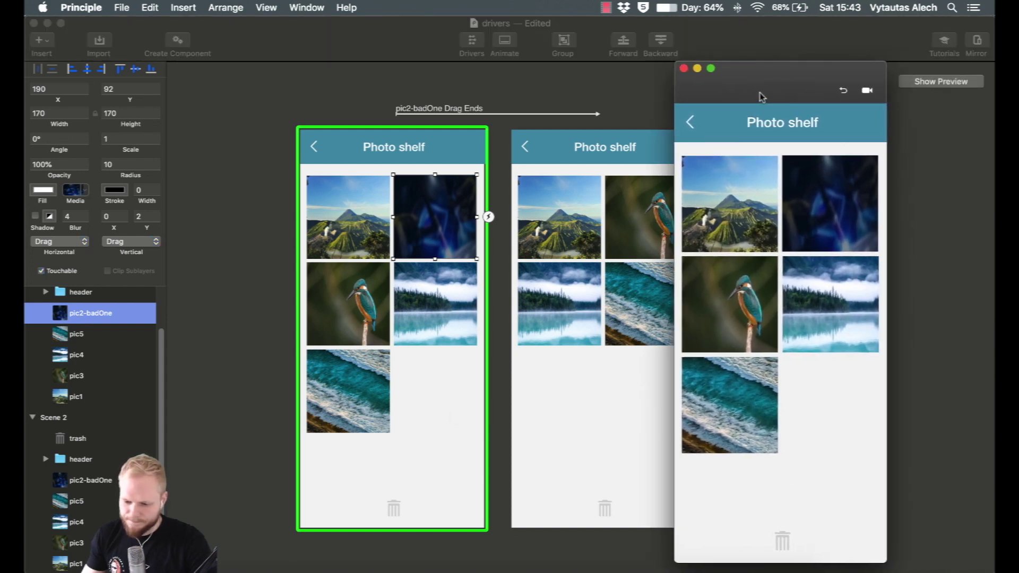
pyautogui.moveTo(823, 199); pyautogui.dragTo(787, 517)
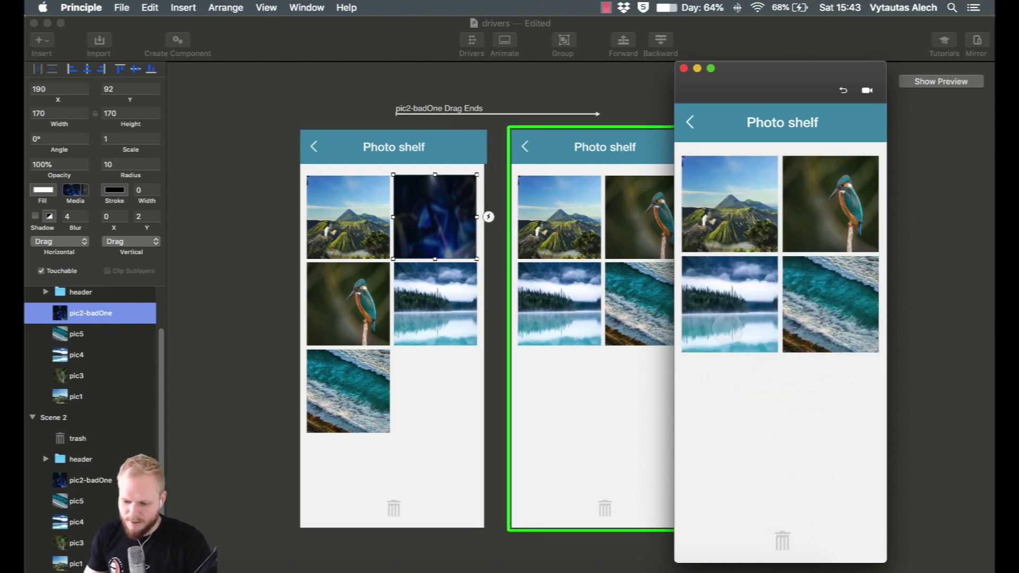